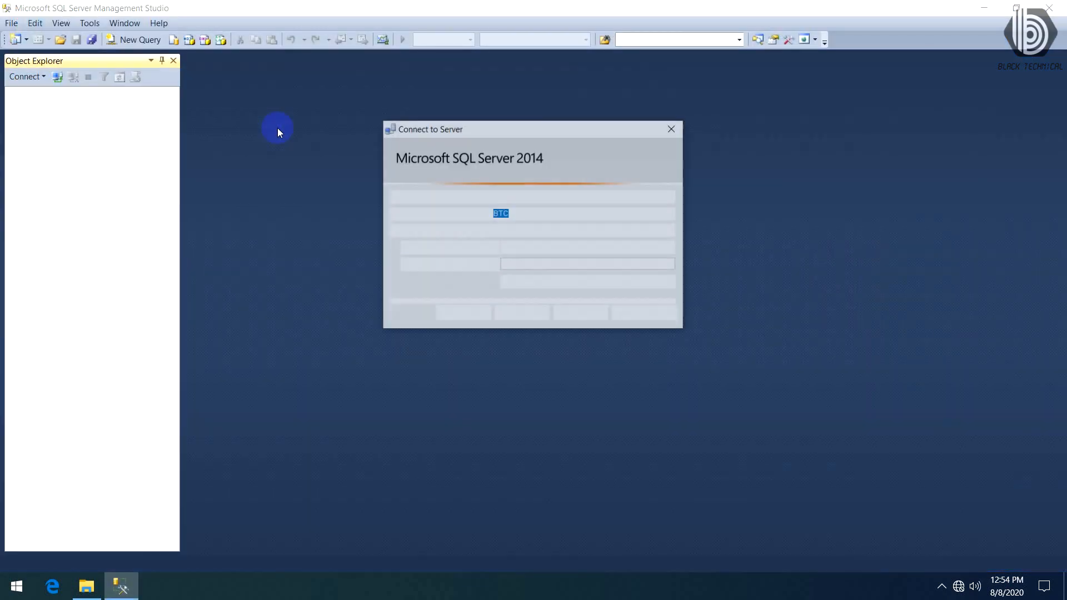
- Connect to the BTC server and expand its Databases folder
key(Return)
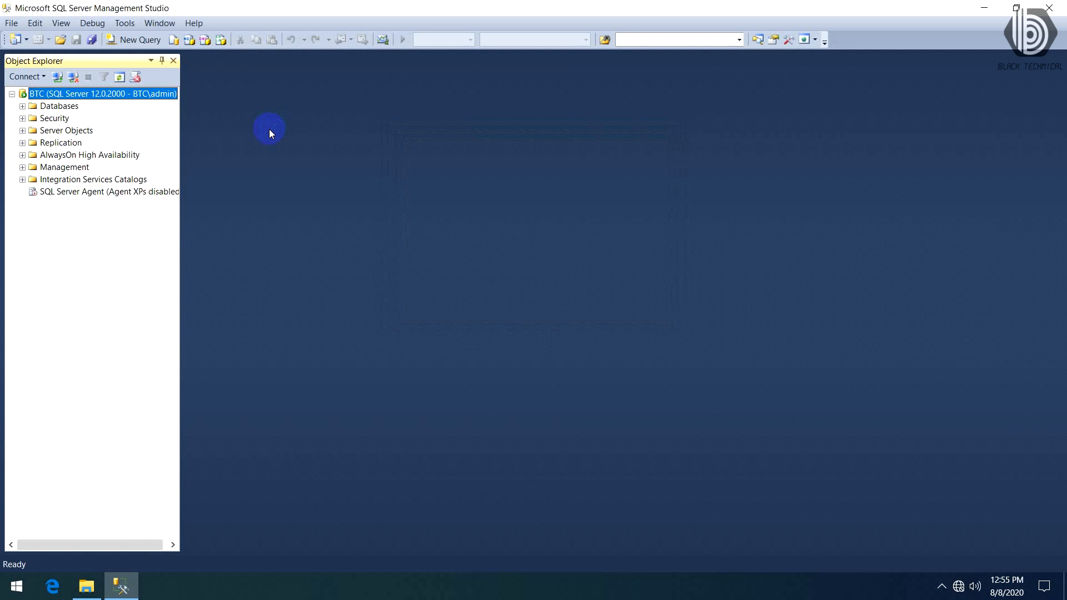
click(23, 106)
click(63, 106)
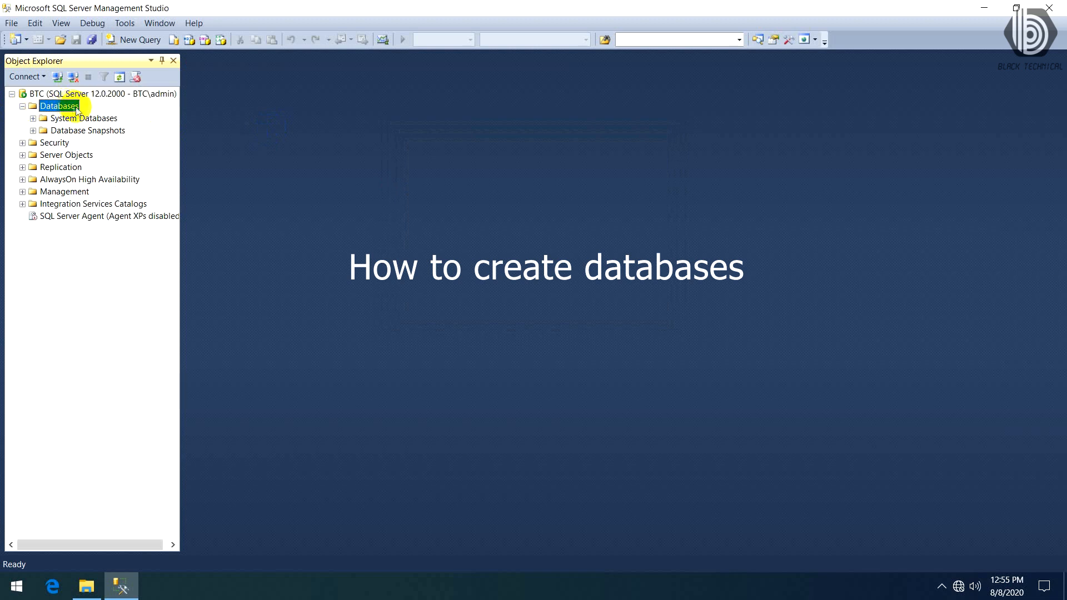
- Start a new database on the server and name it DATA1
right_click(76, 110)
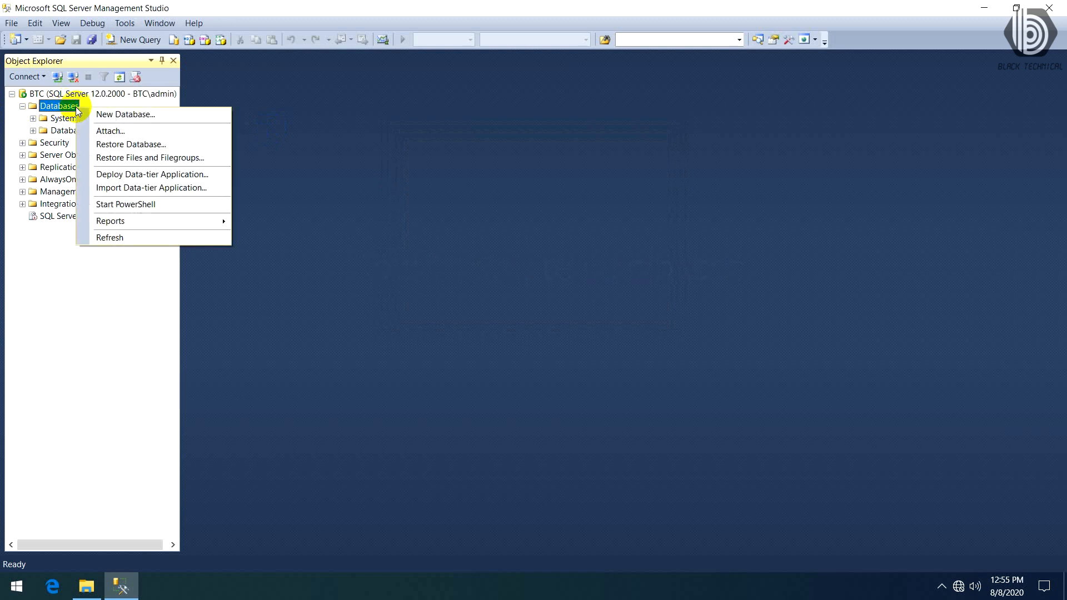
click(143, 115)
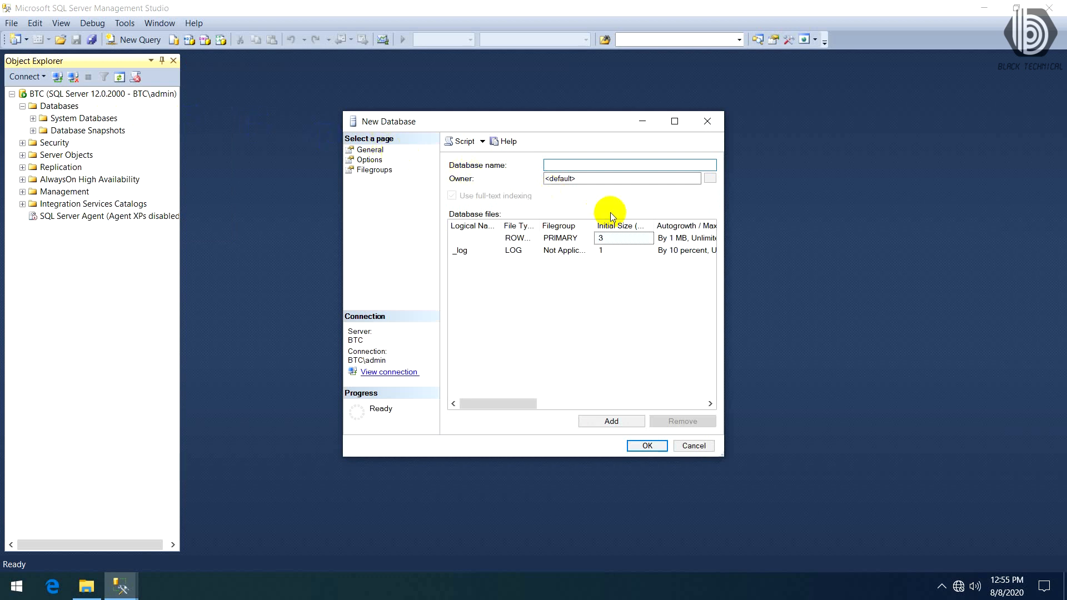
text(B)
key(BackSpace)
text(DATA1)
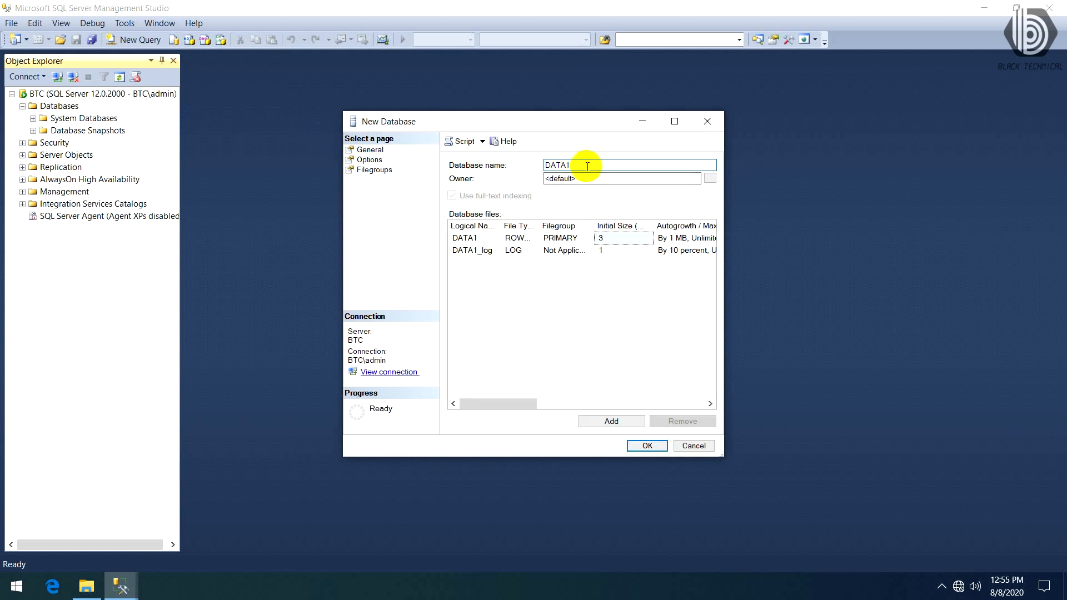
- Browse the logins available as owner of the new database, and close the owner selection without choosing one
click(714, 180)
click(435, 259)
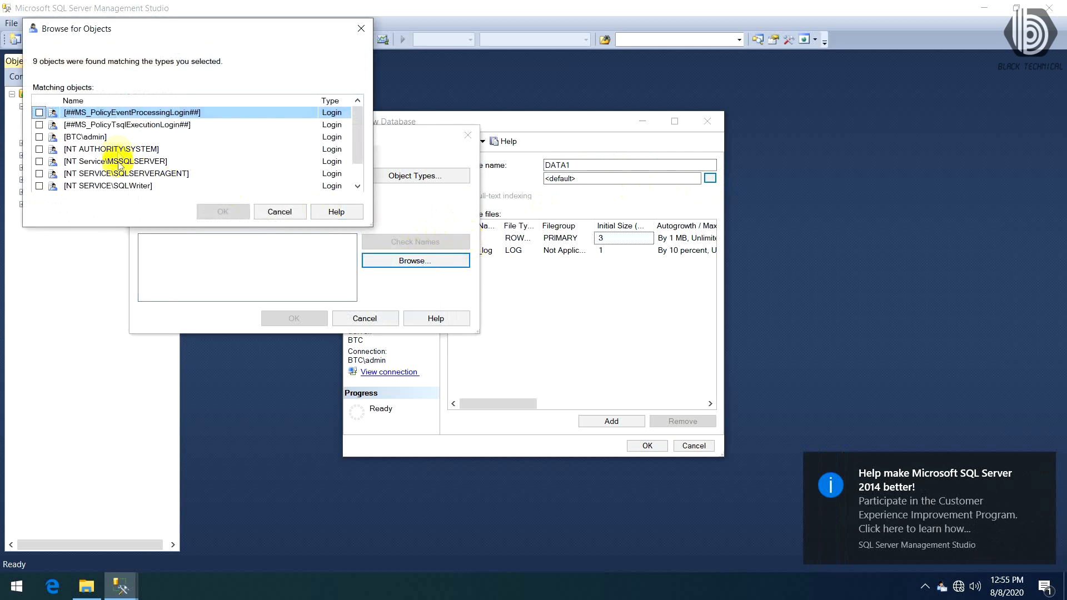
drag(362, 143, 363, 158)
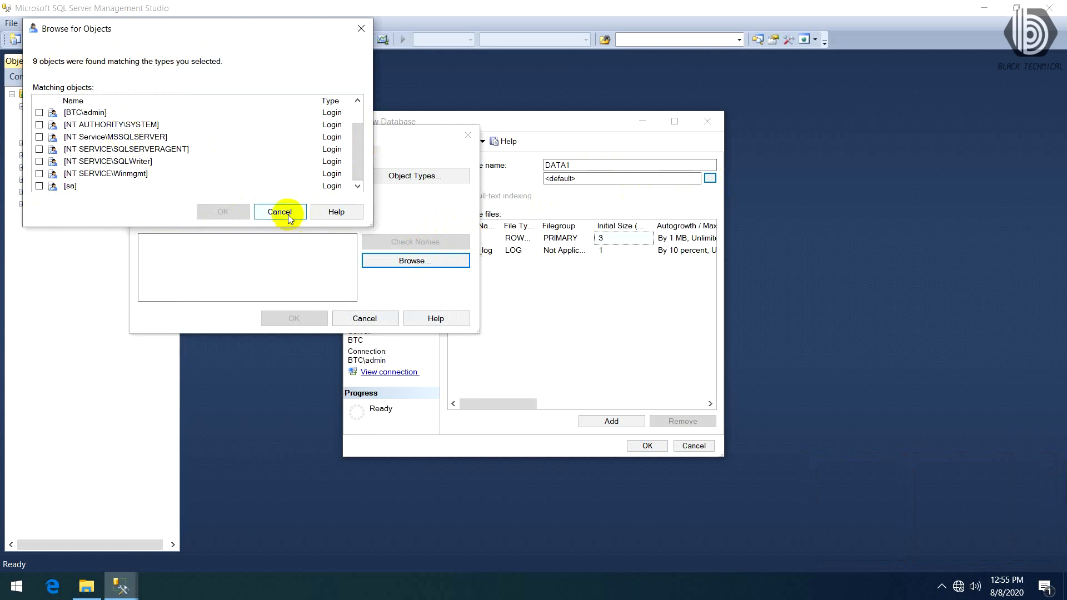
scroll(170, 147, up, 1)
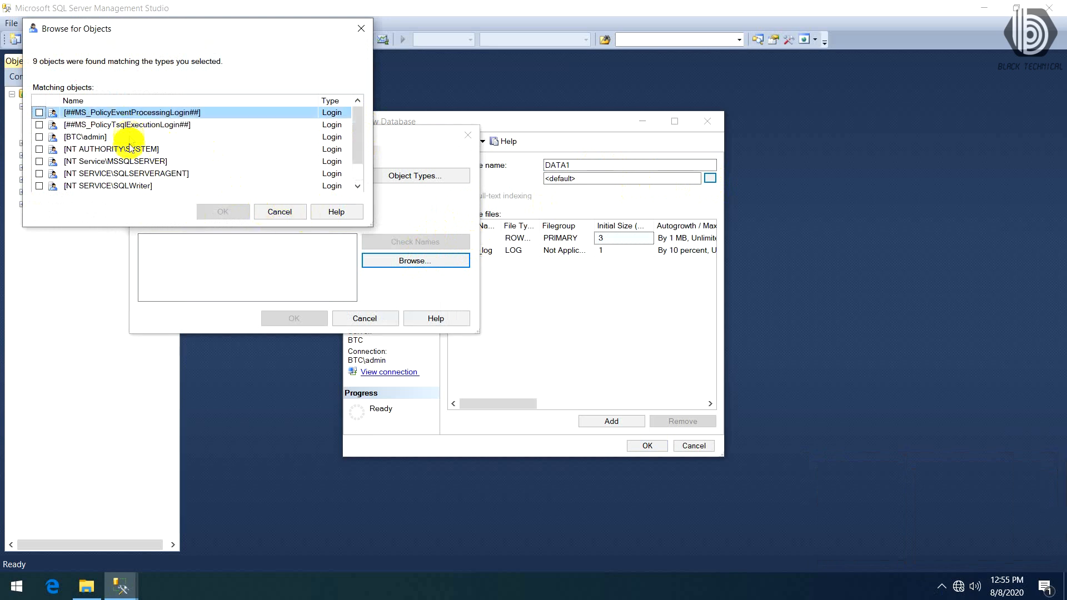
click(137, 149)
click(147, 162)
click(161, 173)
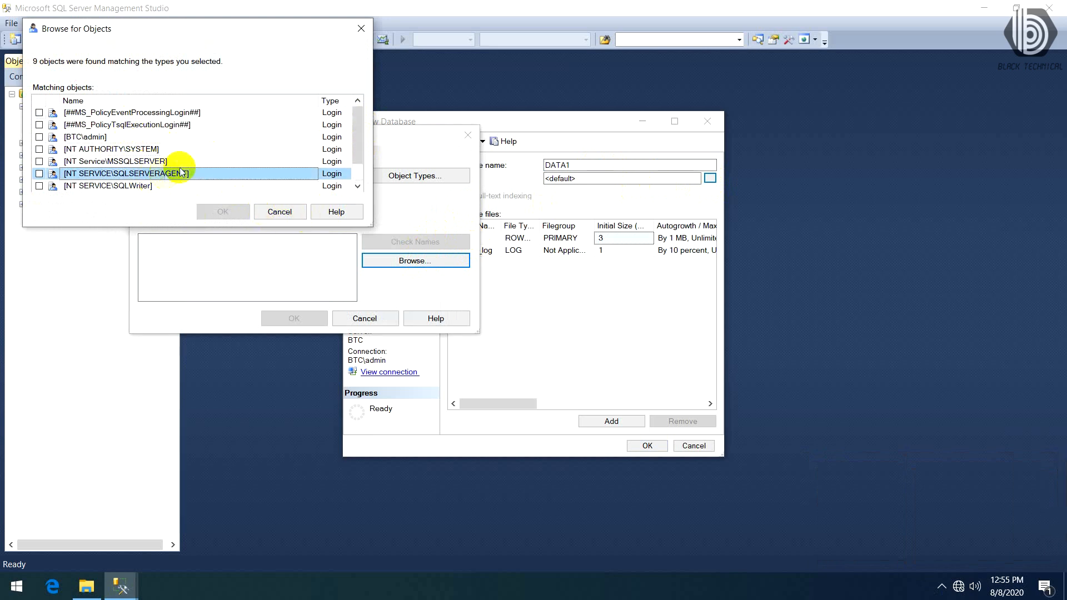
scroll(148, 183, down, 1)
click(163, 177)
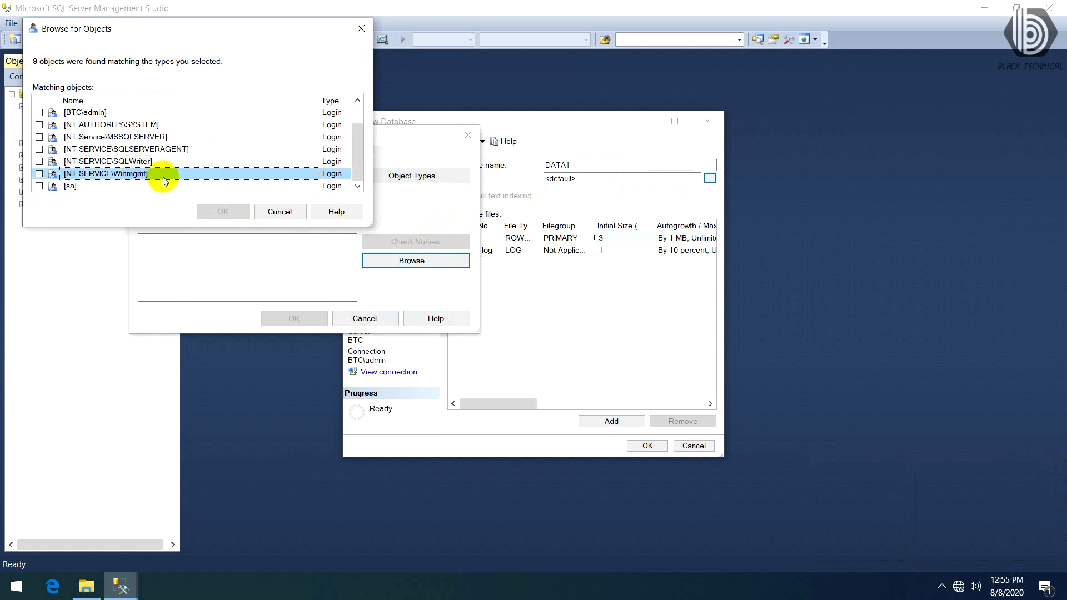
click(278, 212)
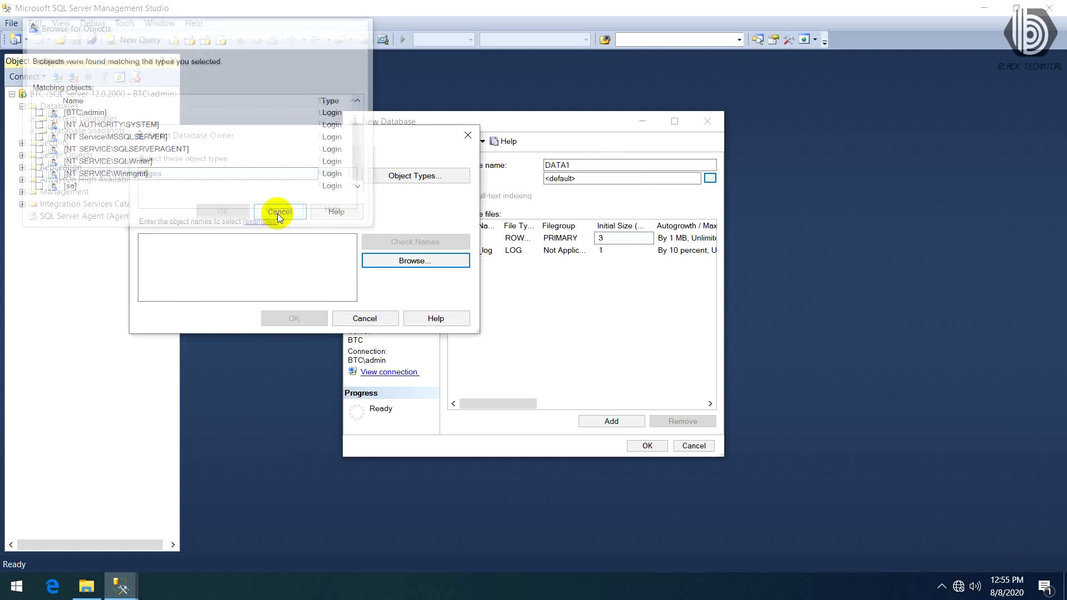
click(364, 318)
- Review the Options and Filegroups pages for the new database, and create DATA1 with the default settings
click(370, 161)
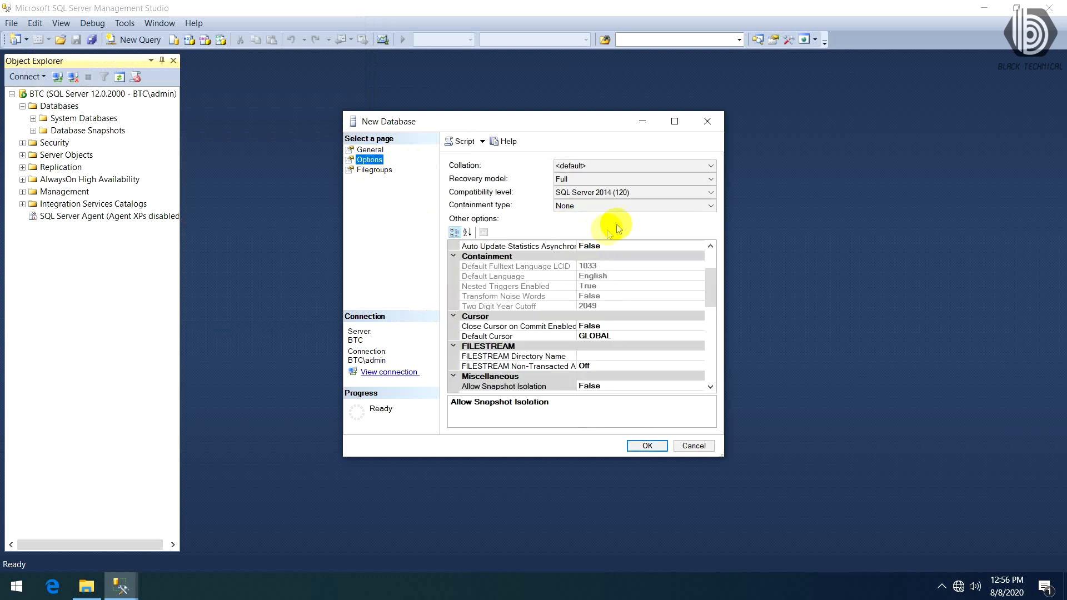
click(382, 172)
click(369, 150)
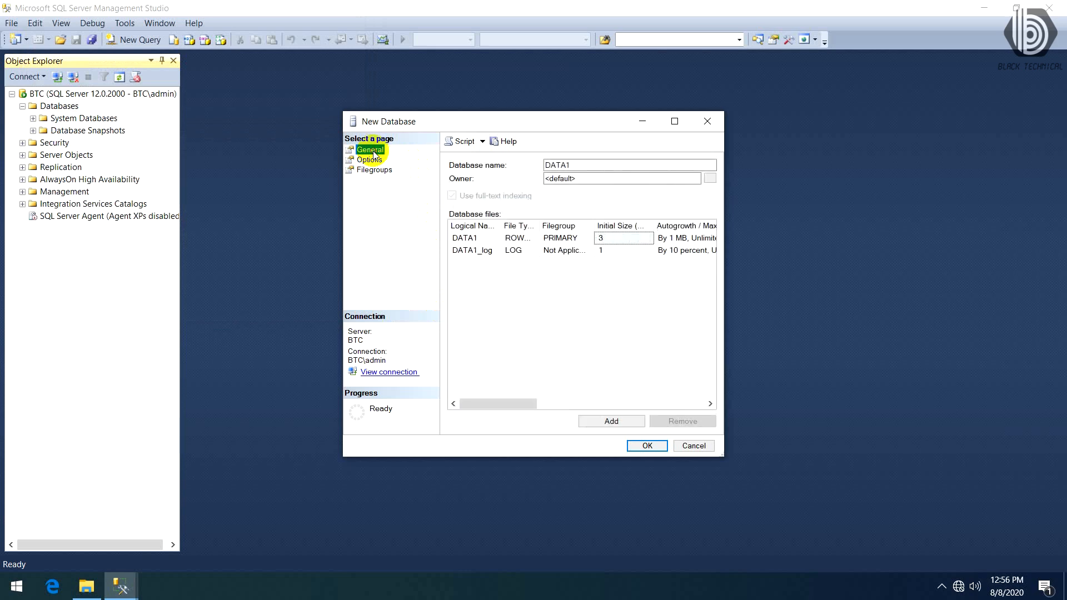
drag(639, 166, 497, 165)
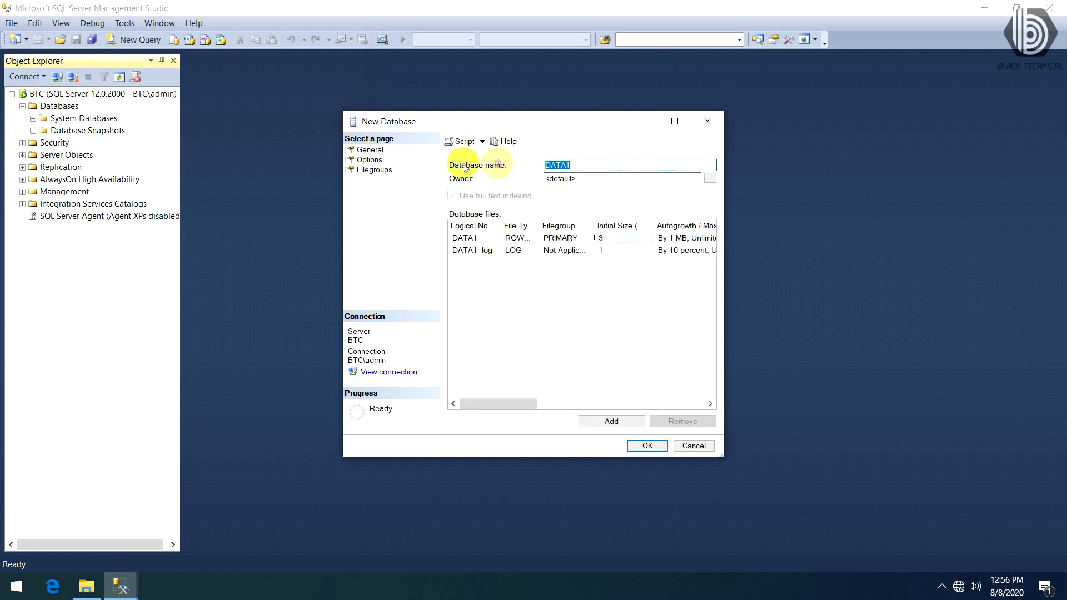
click(641, 446)
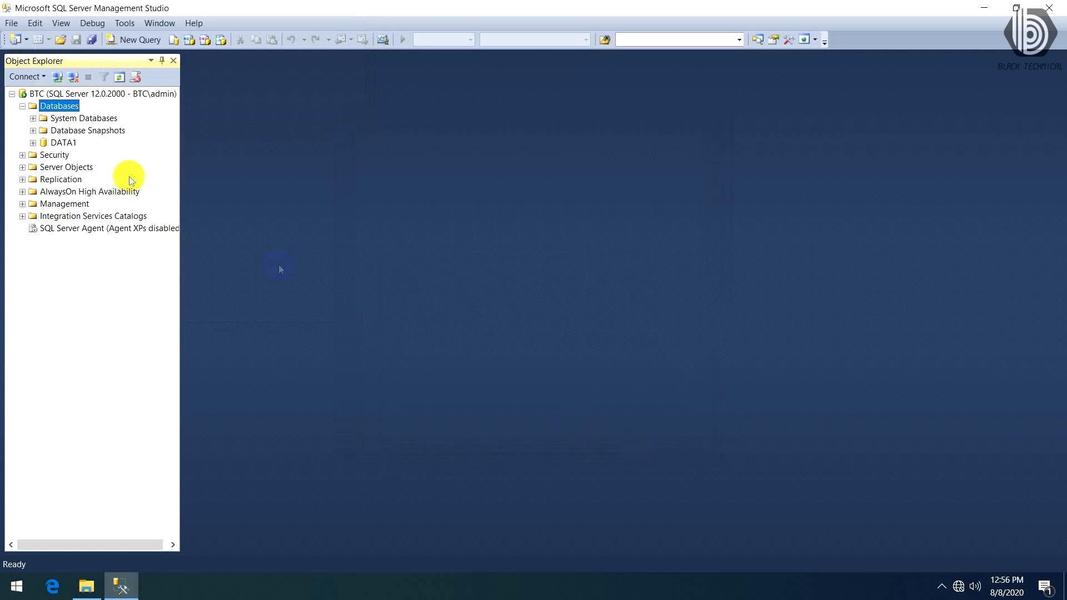
- Create a second database named DATA2 with the default owner and file settings
click(63, 143)
click(62, 105)
right_click(62, 106)
click(136, 114)
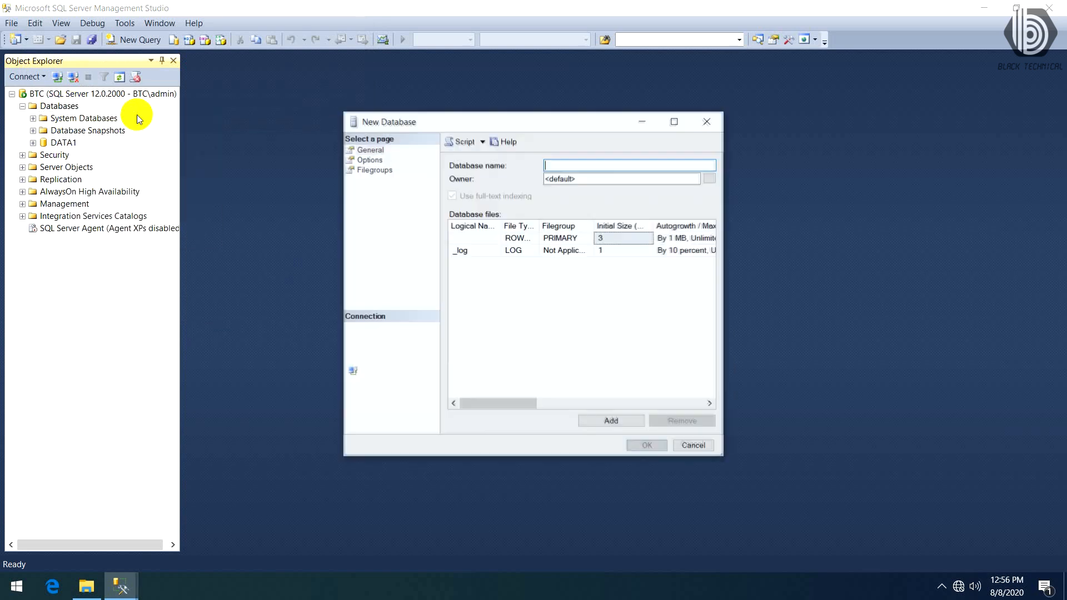
text(DATA2)
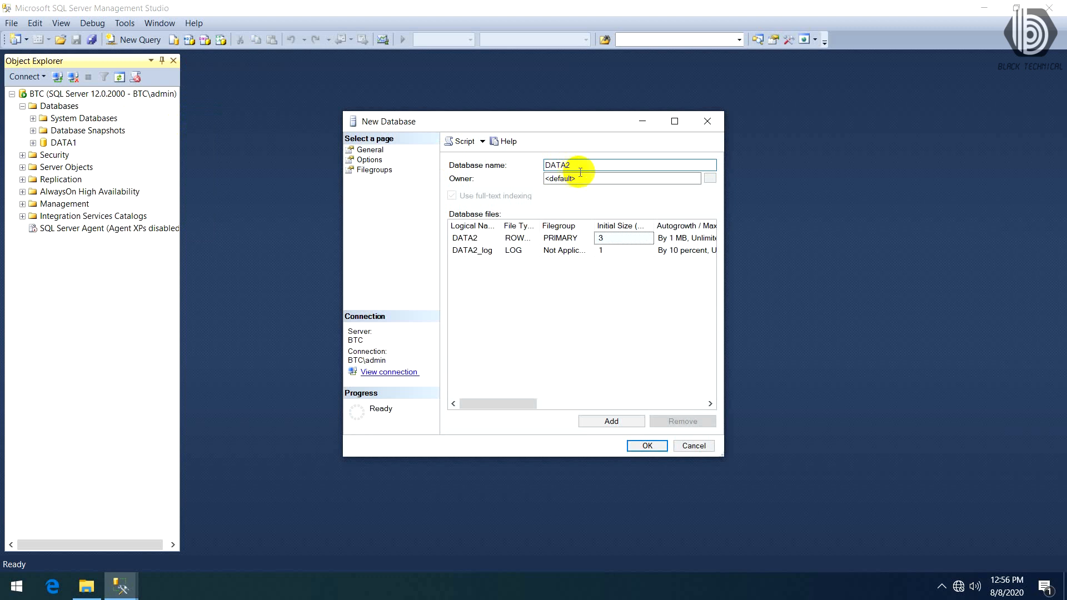
click(645, 446)
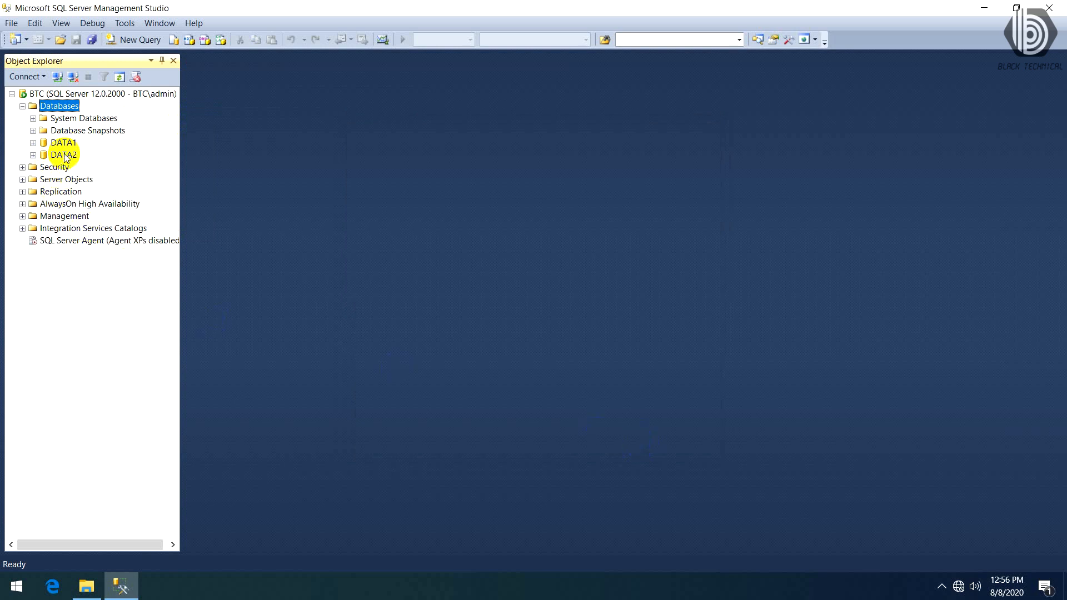
- Create a third database named DATA3 with the default owner and file settings
click(64, 156)
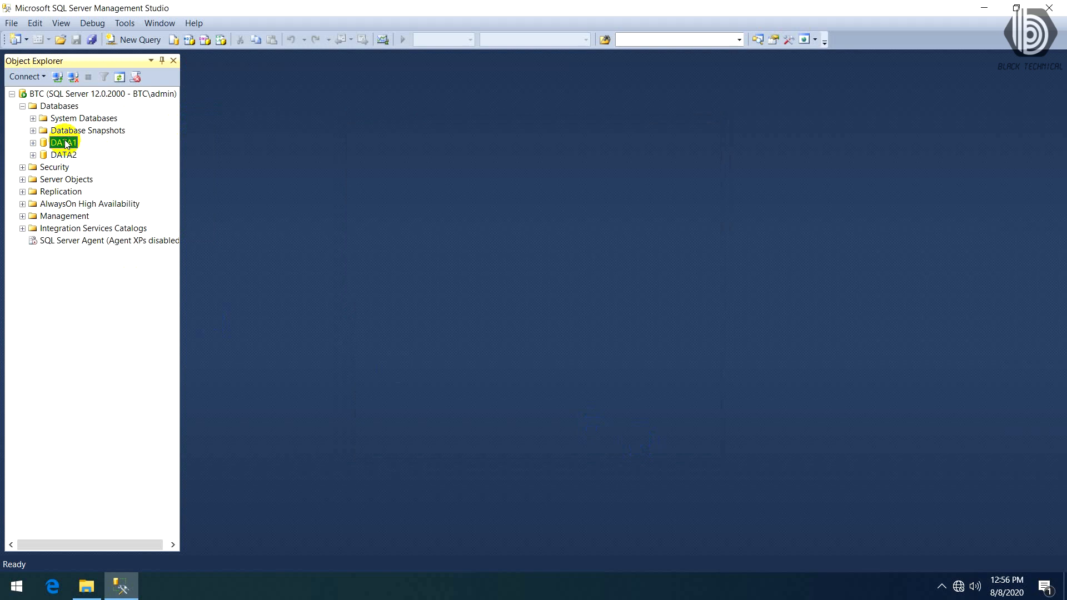
click(71, 143)
click(73, 108)
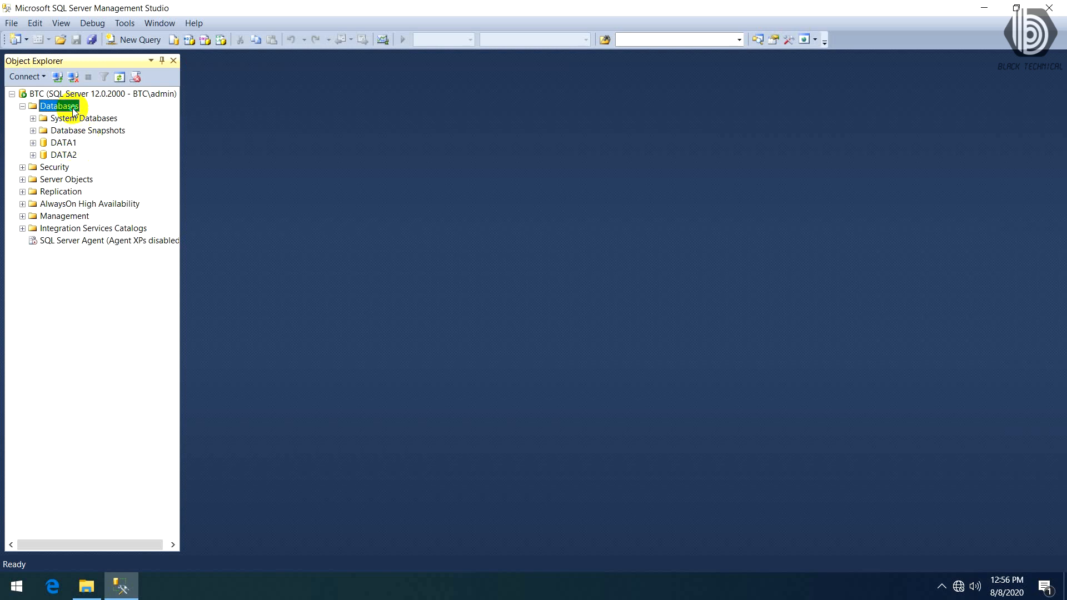
right_click(74, 111)
click(109, 114)
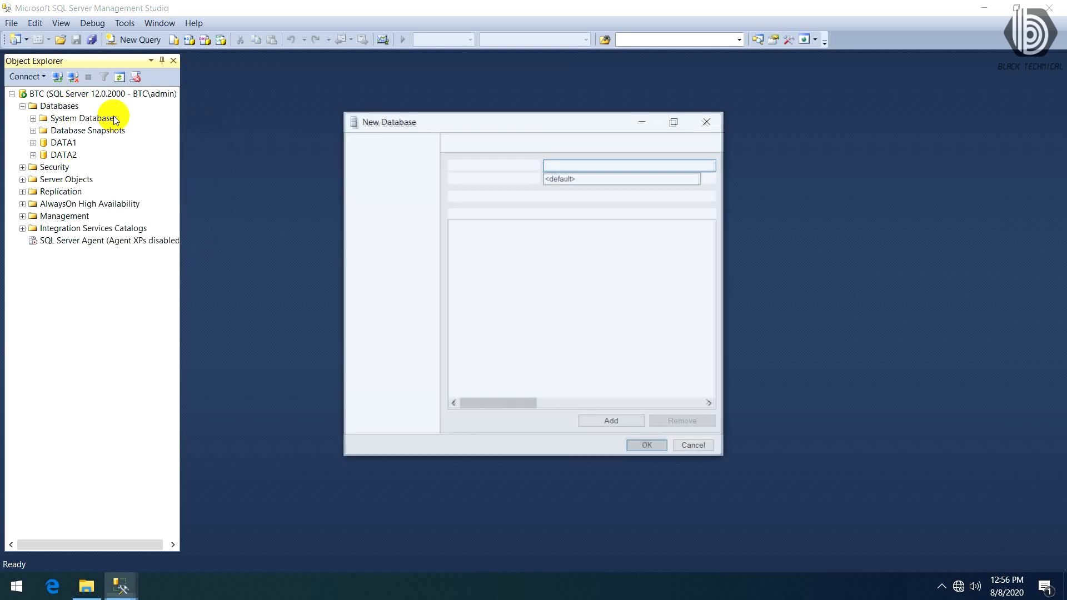
text(DATA3)
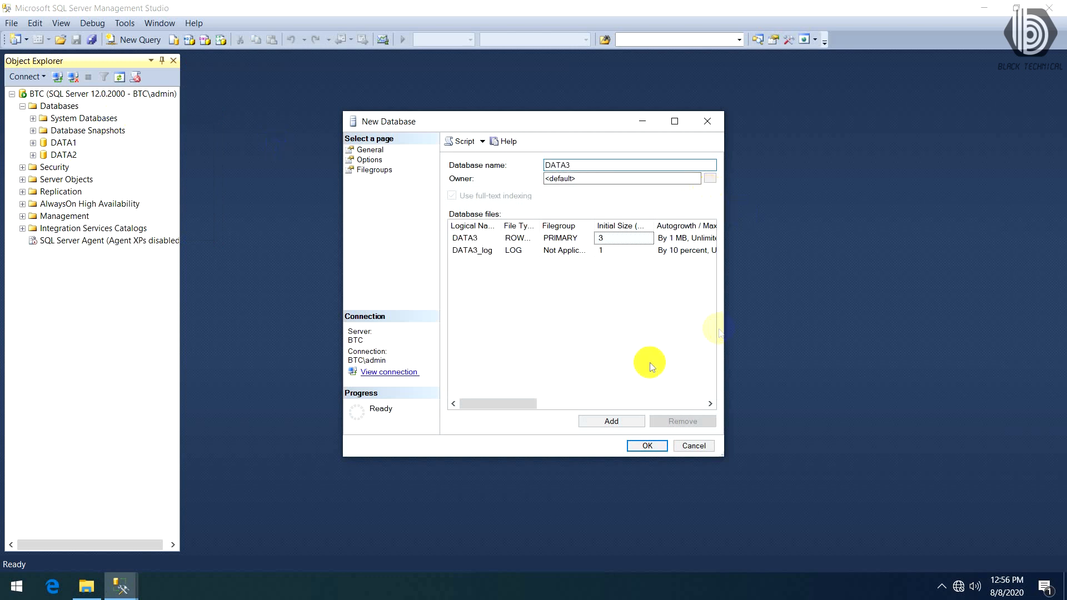
click(648, 446)
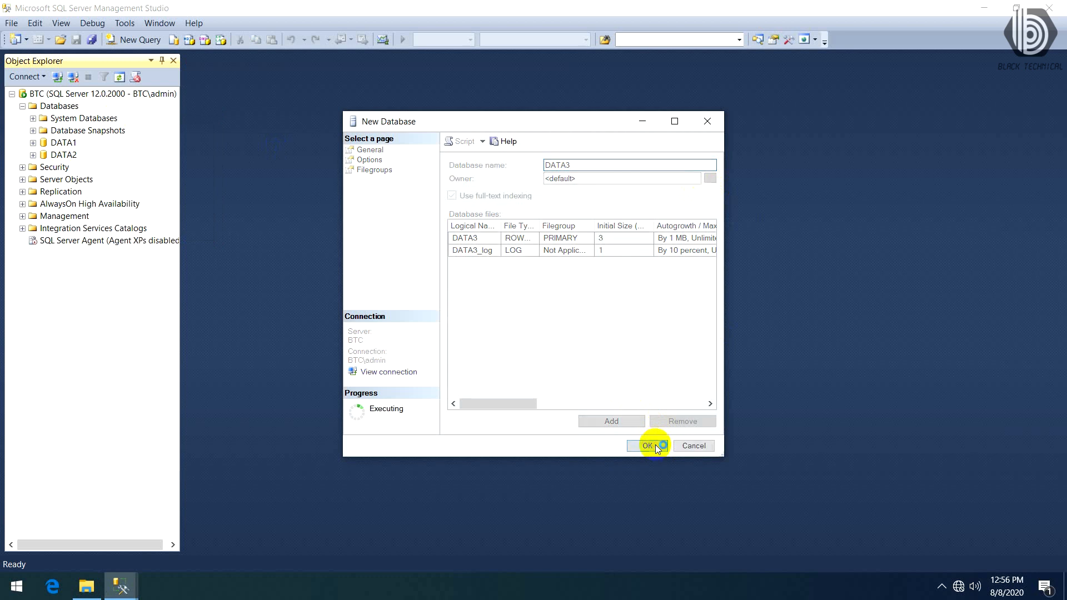
- Expand DATA1 and its Database Diagrams folder, and create the support objects required for database diagramming
click(33, 143)
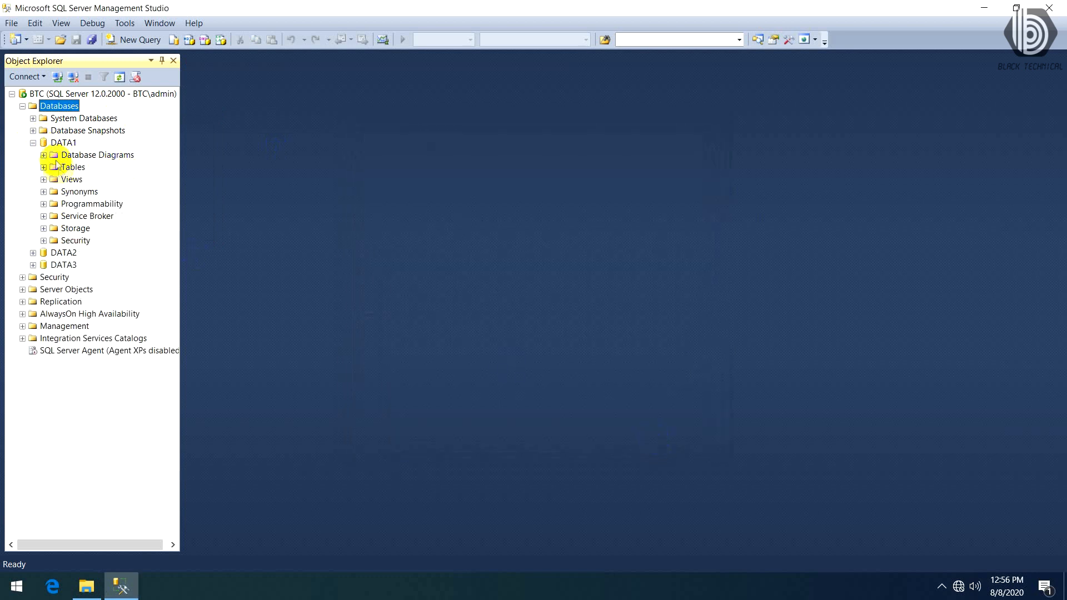
click(44, 155)
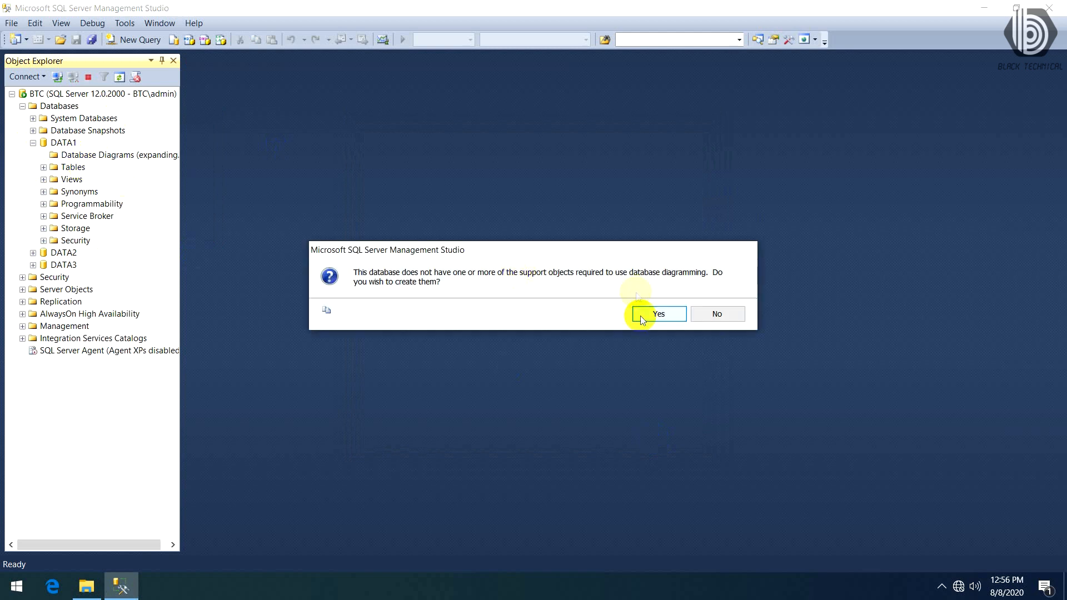
click(644, 311)
- Examine the Tables, Views, Synonyms and Programmability folders of DATA1, and collapse the database
click(43, 167)
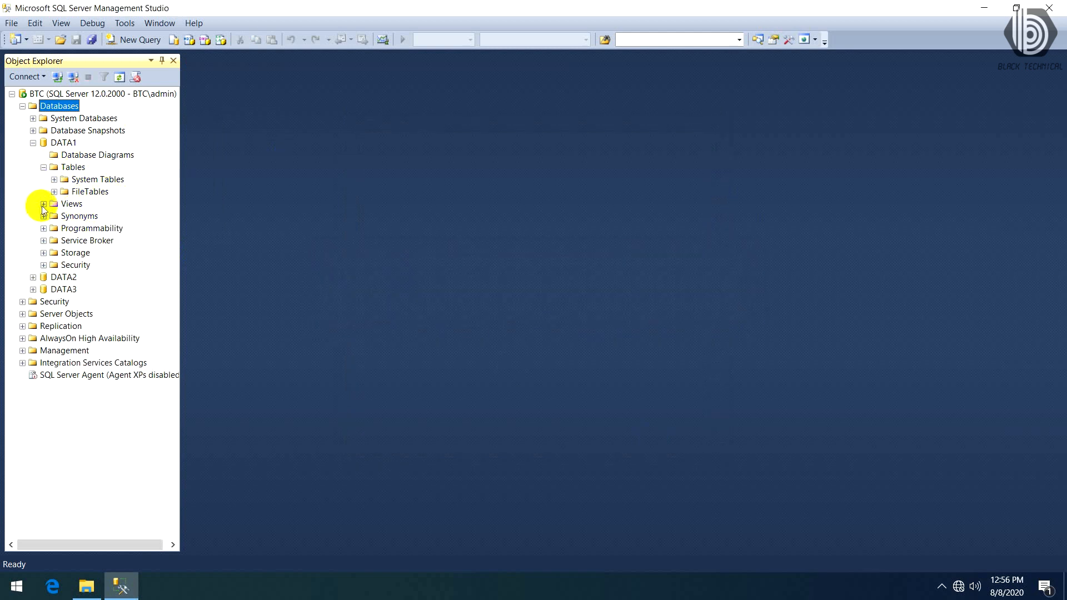
click(43, 204)
click(43, 228)
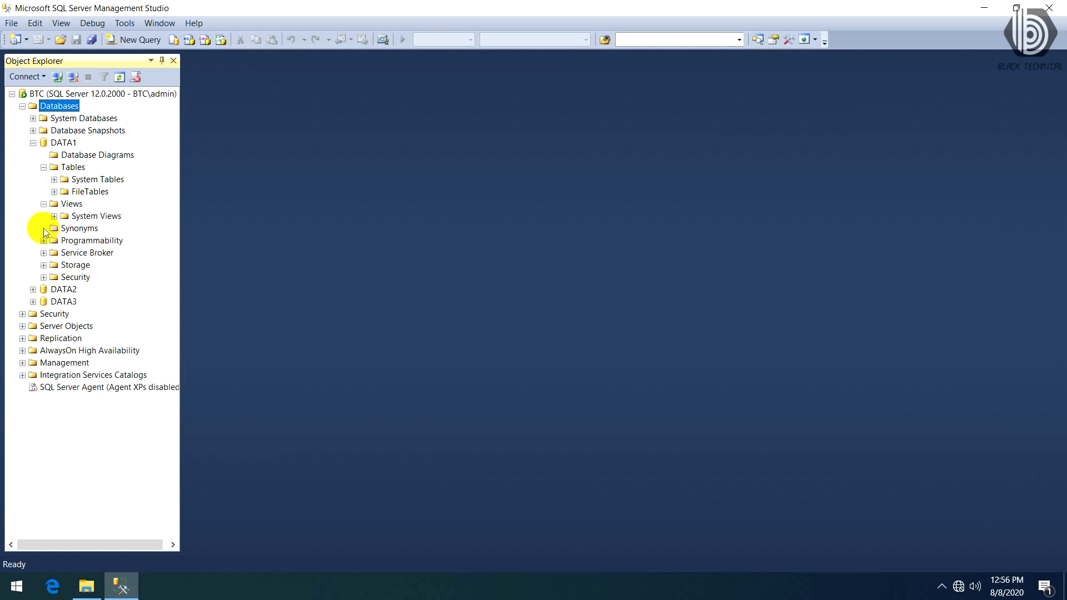
click(44, 241)
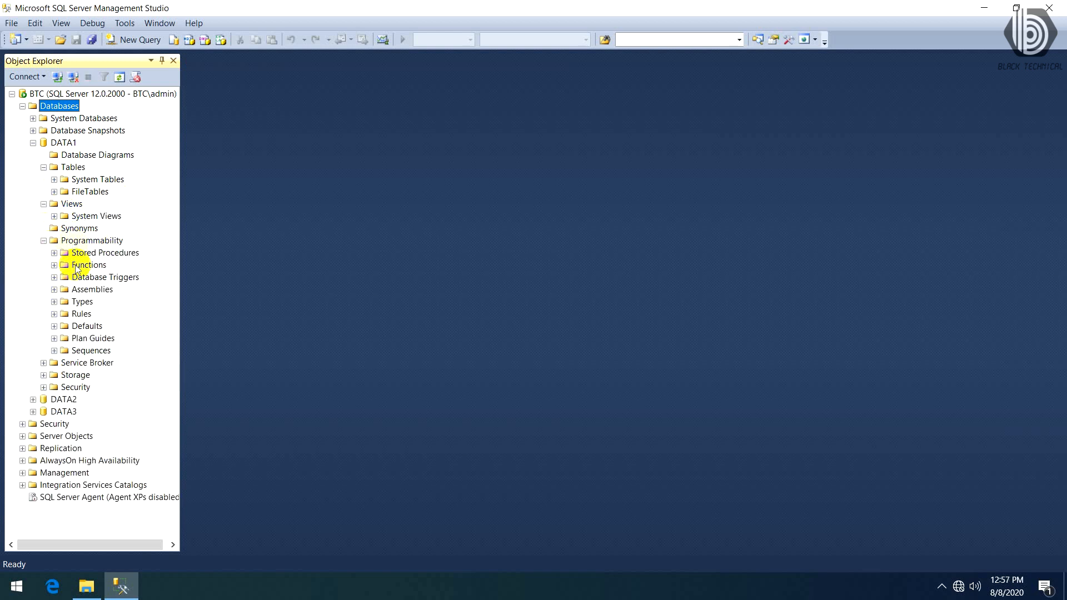
click(32, 143)
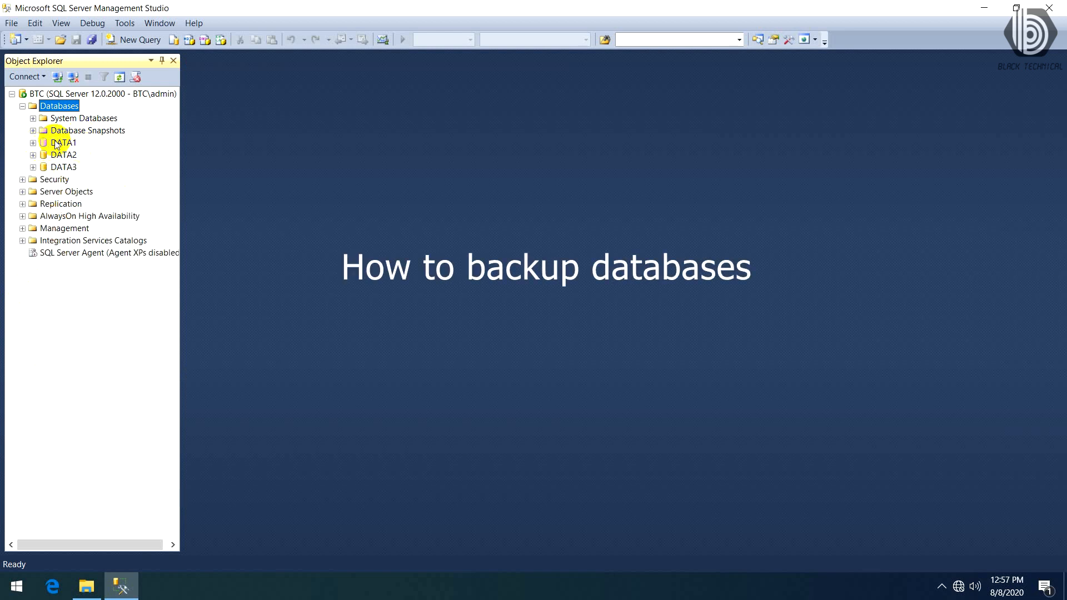
- Start a full disk backup of the DATA1 database and remove its default backup destination
click(63, 144)
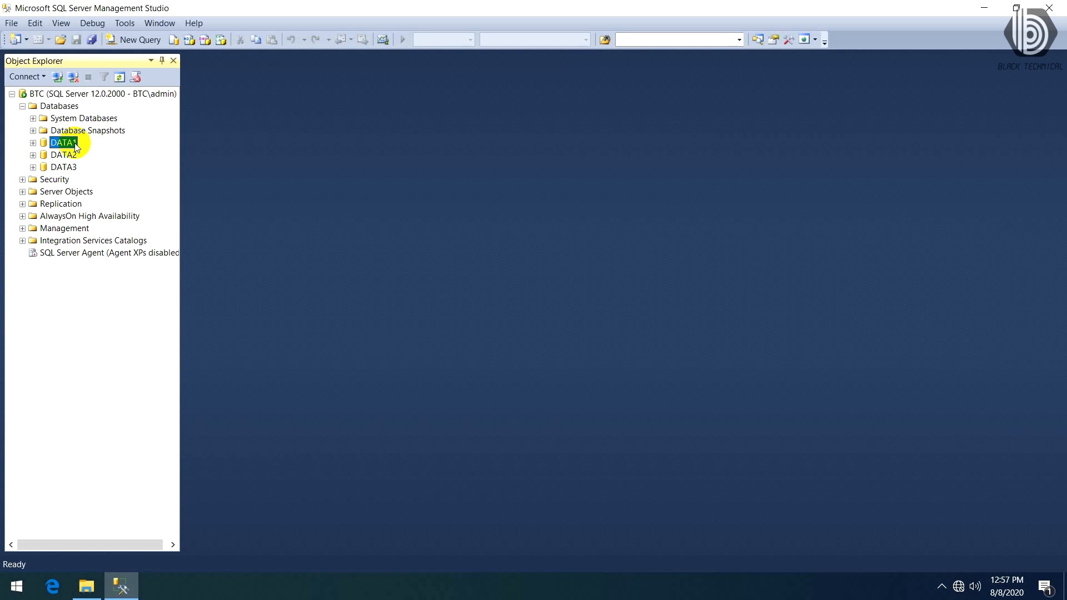
right_click(76, 147)
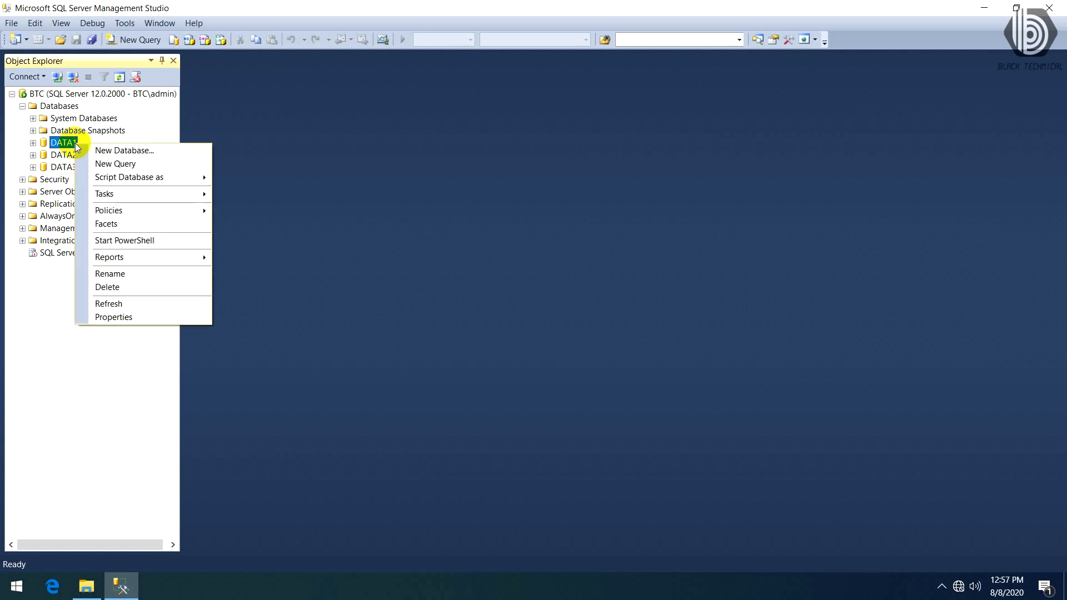
mouse_move(148, 196)
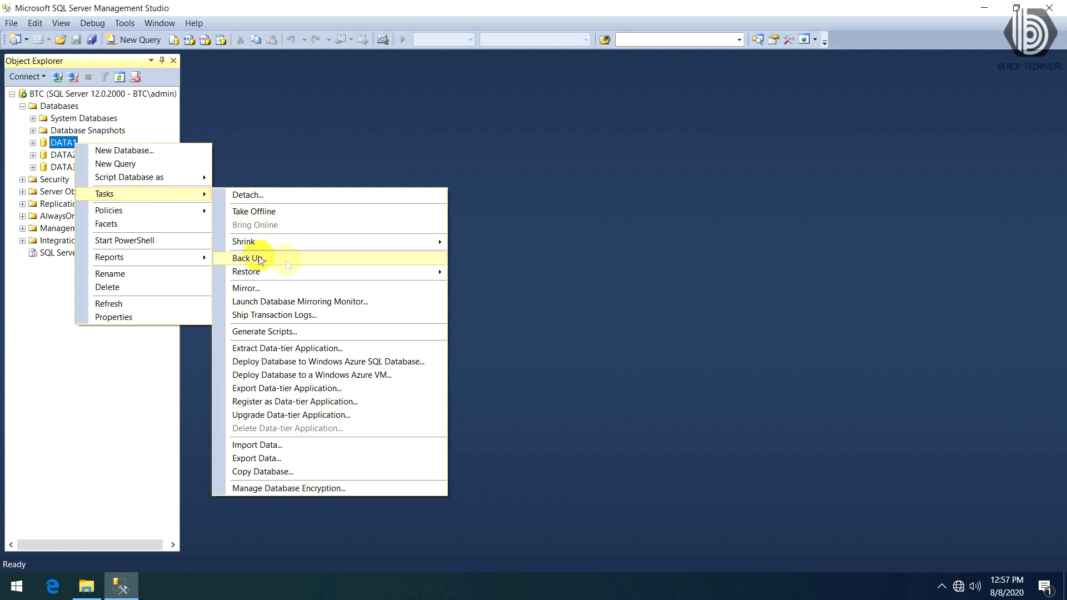
click(301, 258)
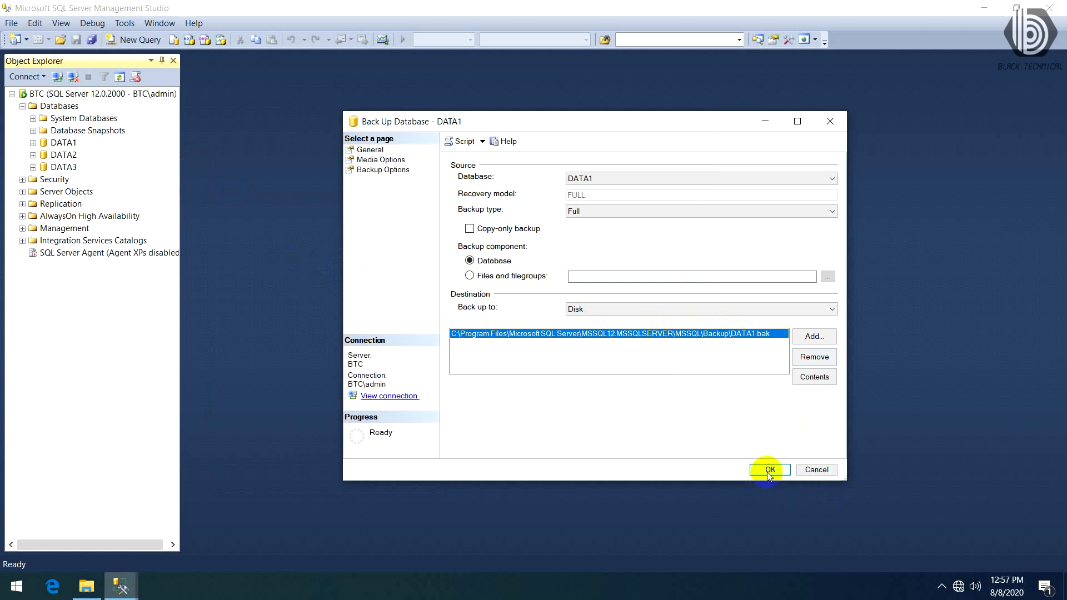
click(815, 357)
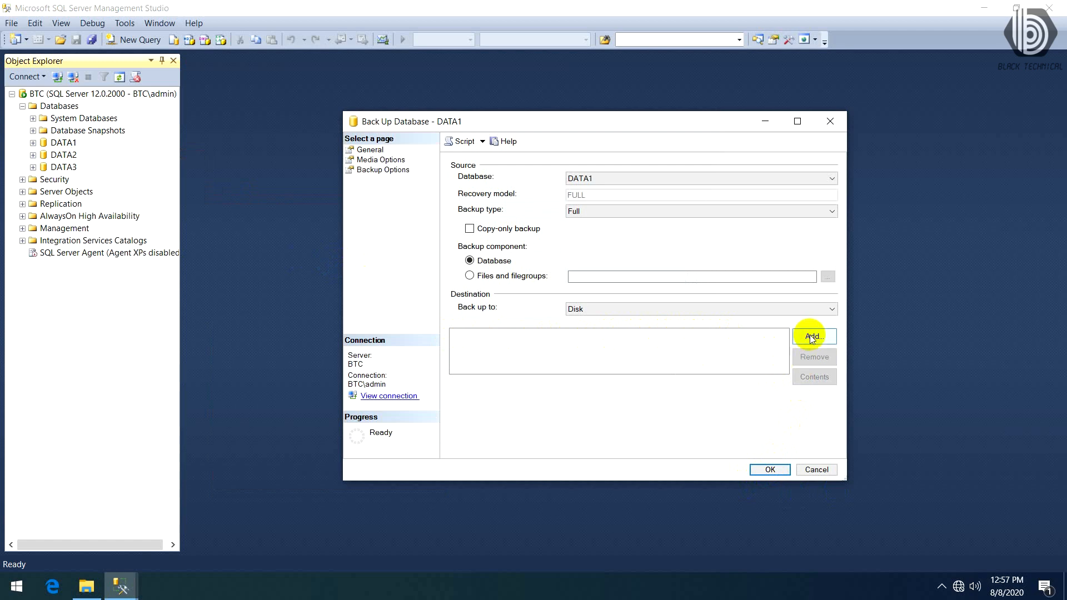
- Start adding a disk destination for the DATA1 backup, browse for its file, and reduce the C: tree to its top-level folders
click(812, 338)
click(654, 292)
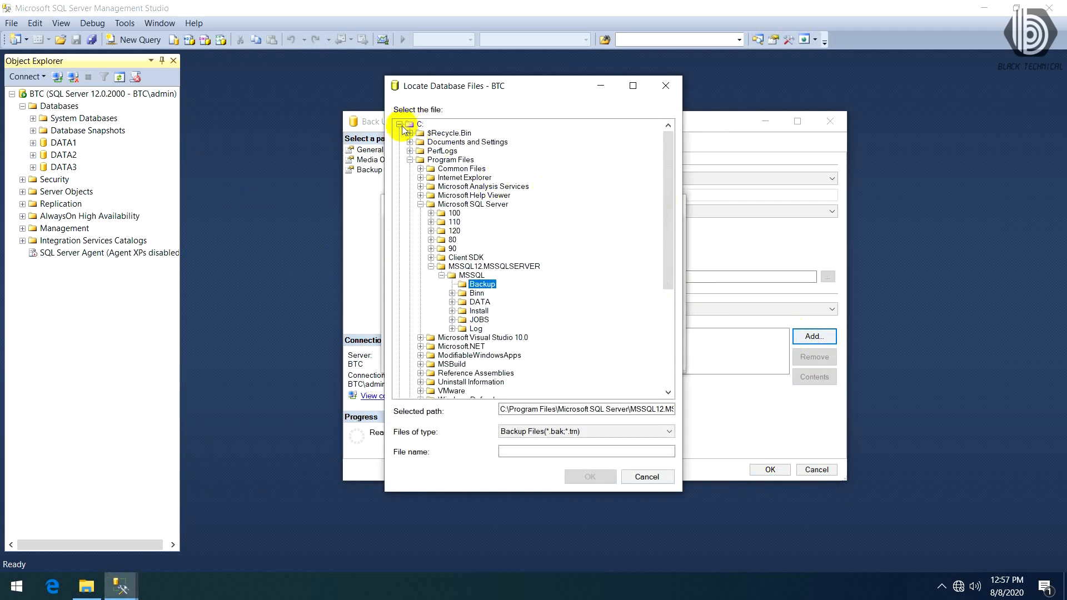
click(400, 124)
click(399, 123)
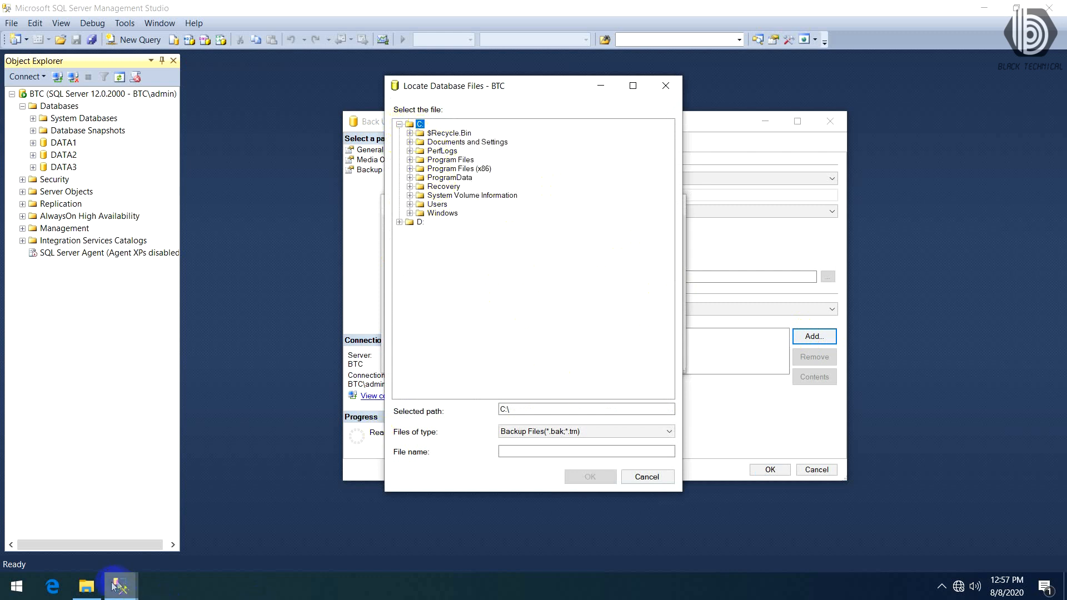
- Switch to File Explorer and create a folder named BackupData in the root of the C: drive
click(86, 586)
click(362, 332)
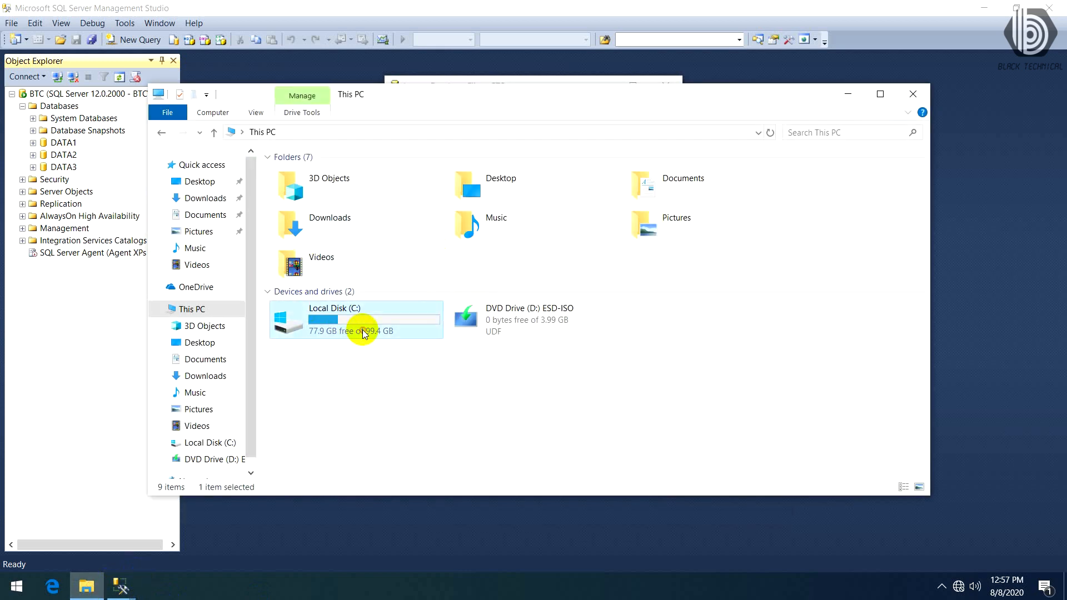
double_click(363, 332)
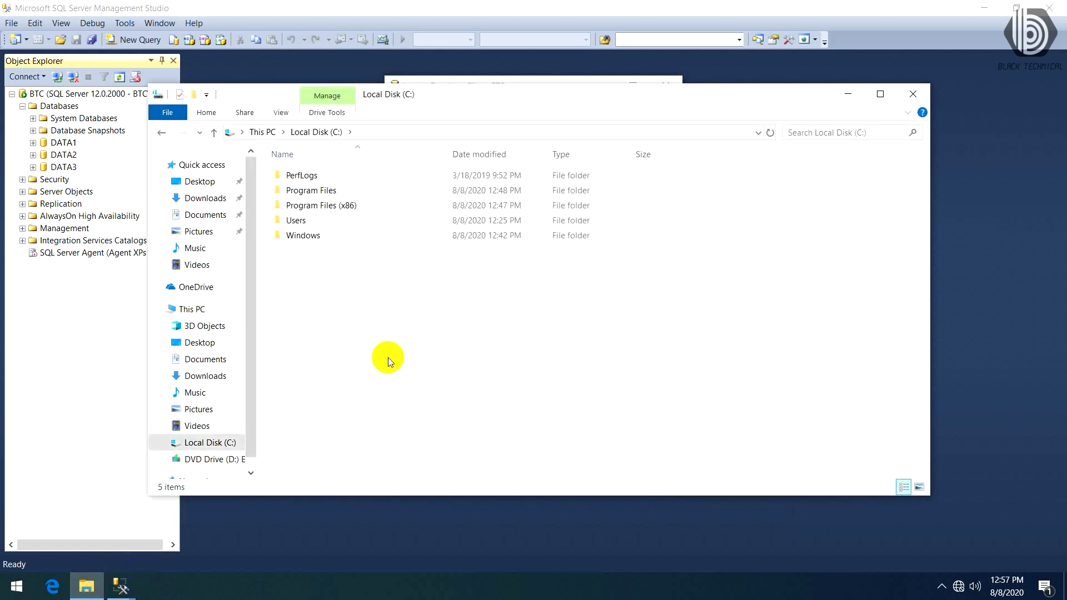
key(ctrl+shift+n)
text(Ba)
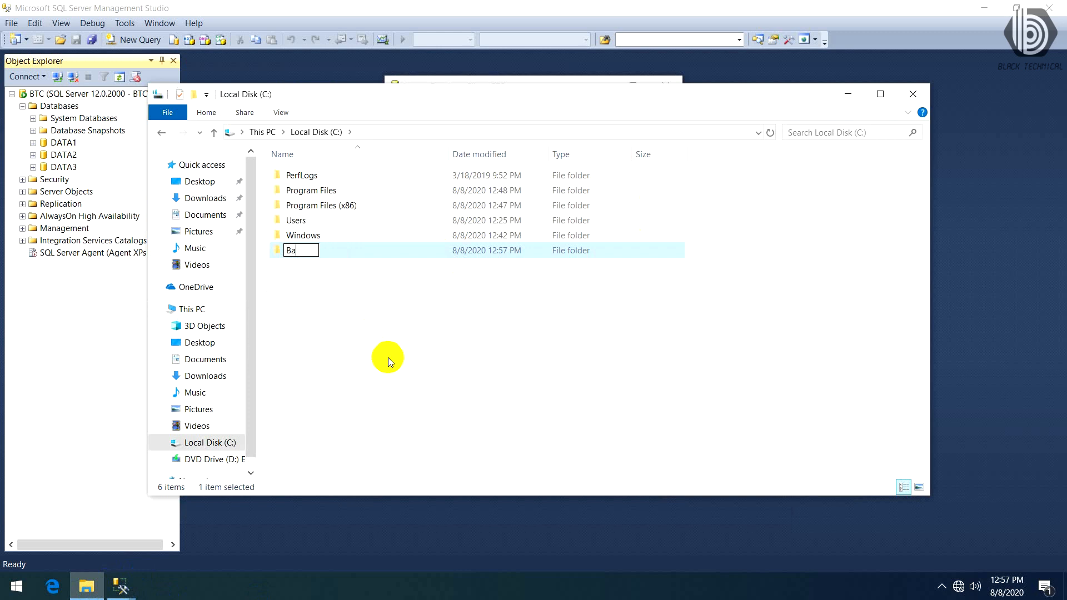
text(ckupData)
key(Return)
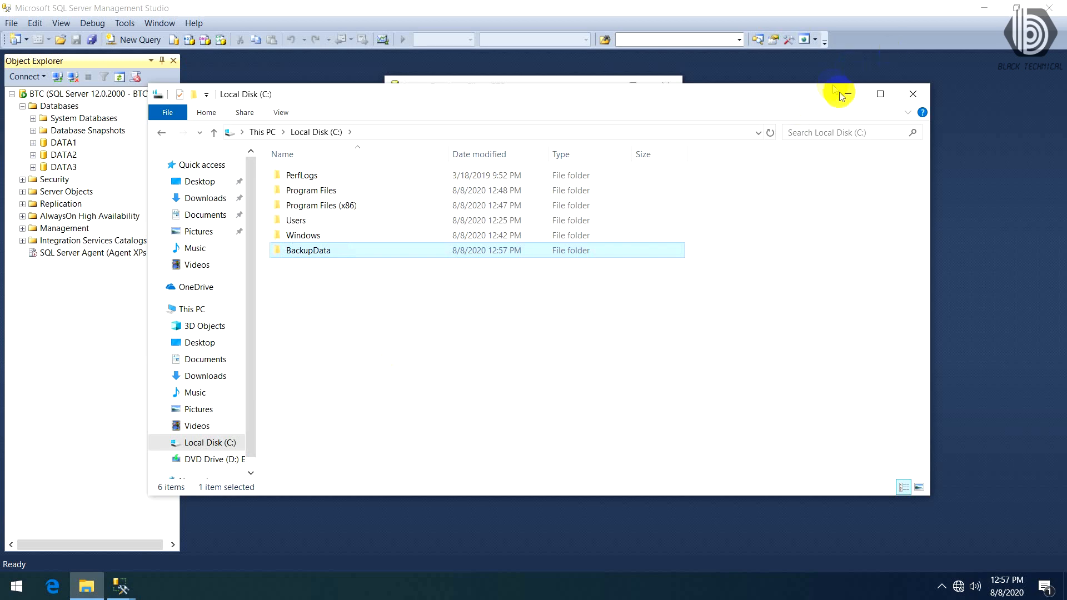
click(844, 94)
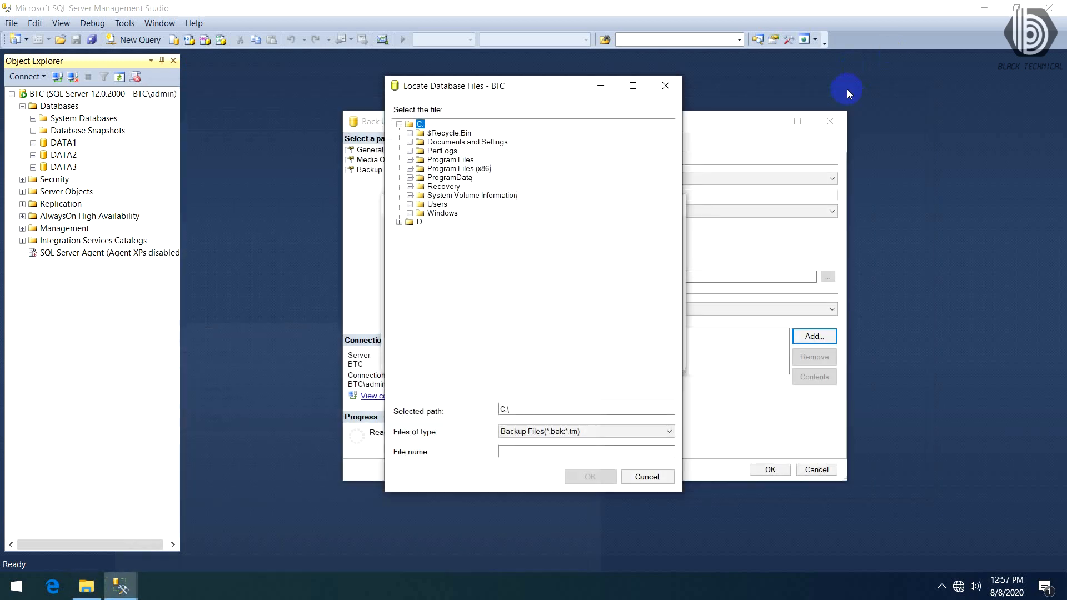
- Reload the C: folder tree and set the backup file to DATA1.bak in the C:\BackupData folder
click(399, 124)
click(399, 125)
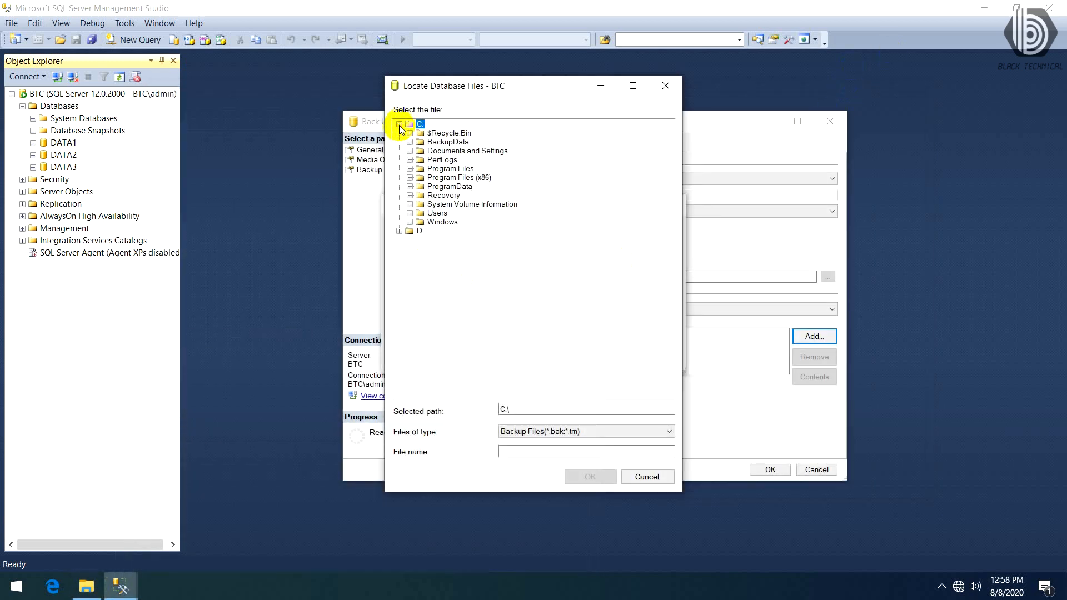
click(448, 142)
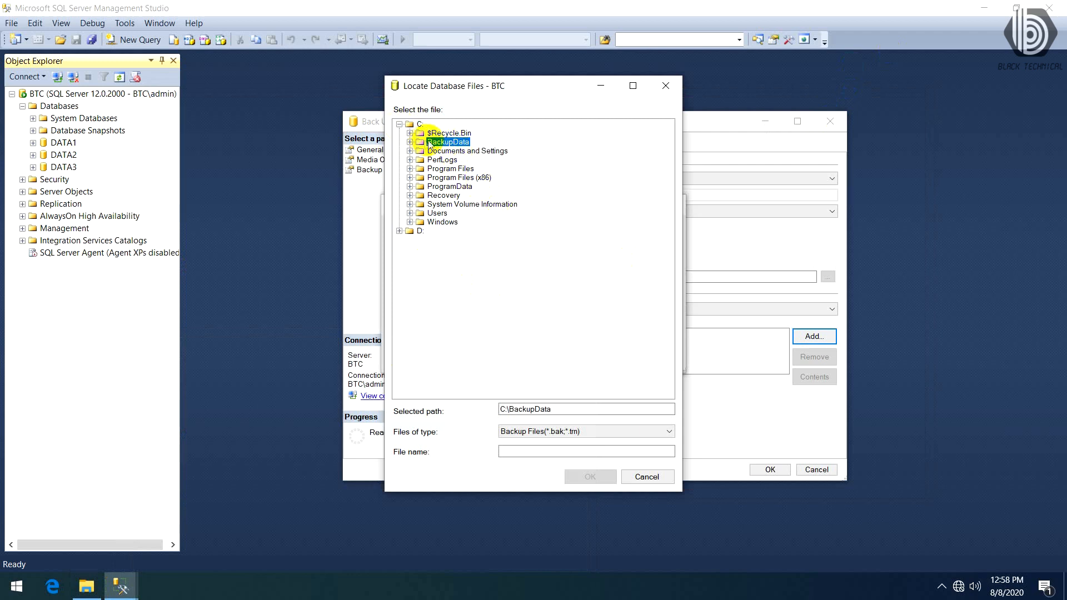
click(534, 452)
text(DATA1.bak)
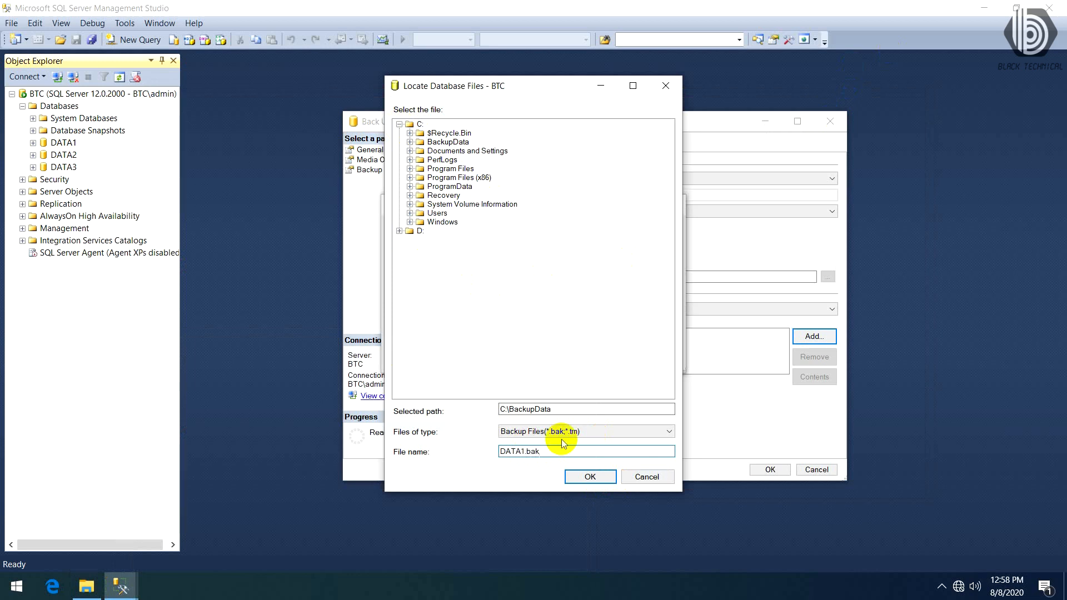
click(586, 477)
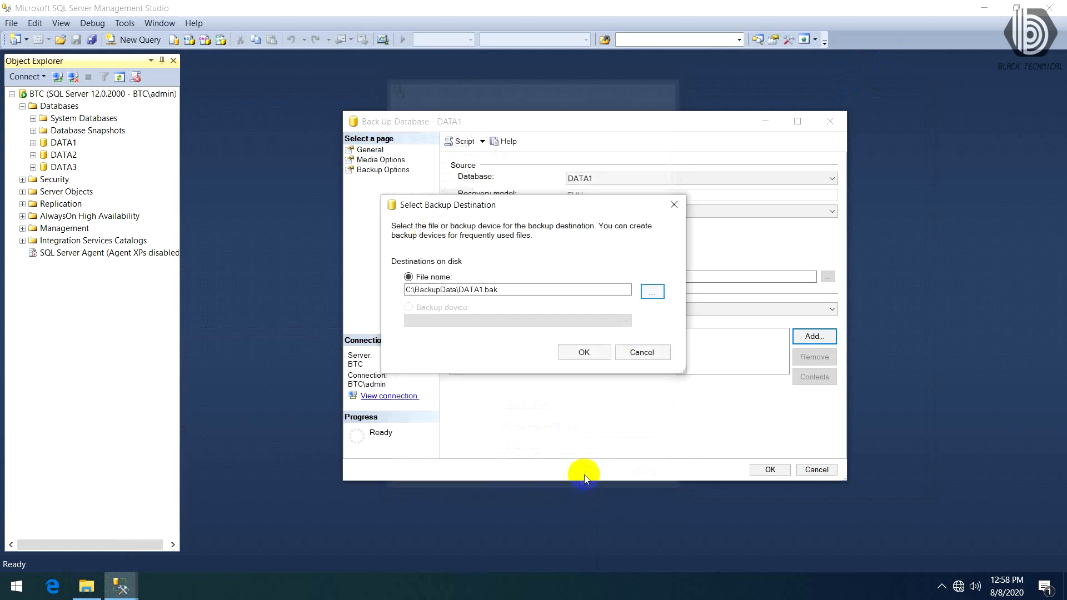
- Compare the backup destination path with the address of the BackupData folder in File Explorer
drag(508, 288, 374, 286)
click(87, 585)
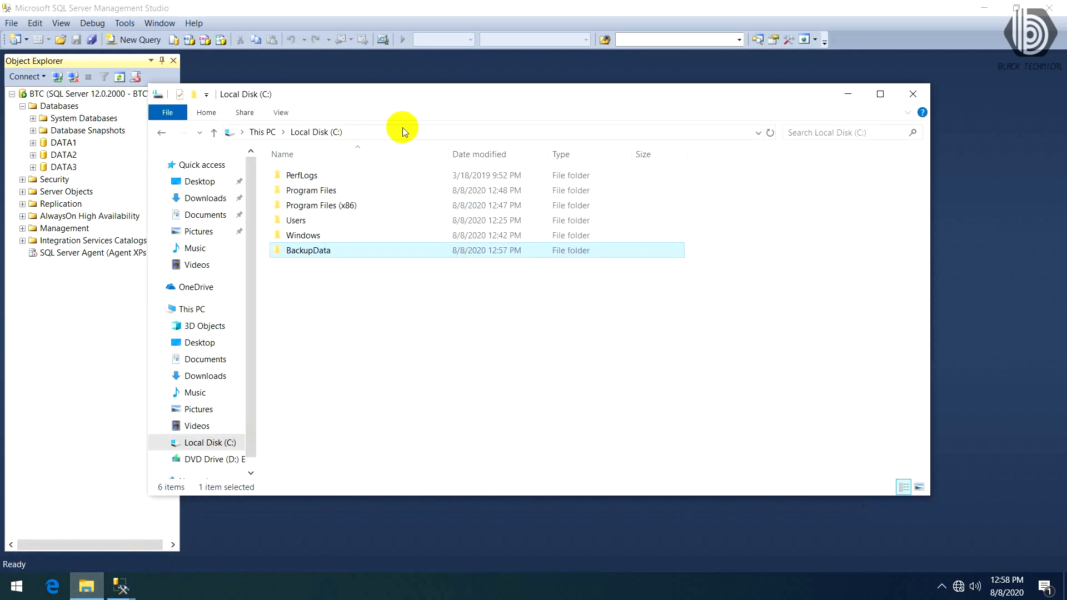
double_click(329, 252)
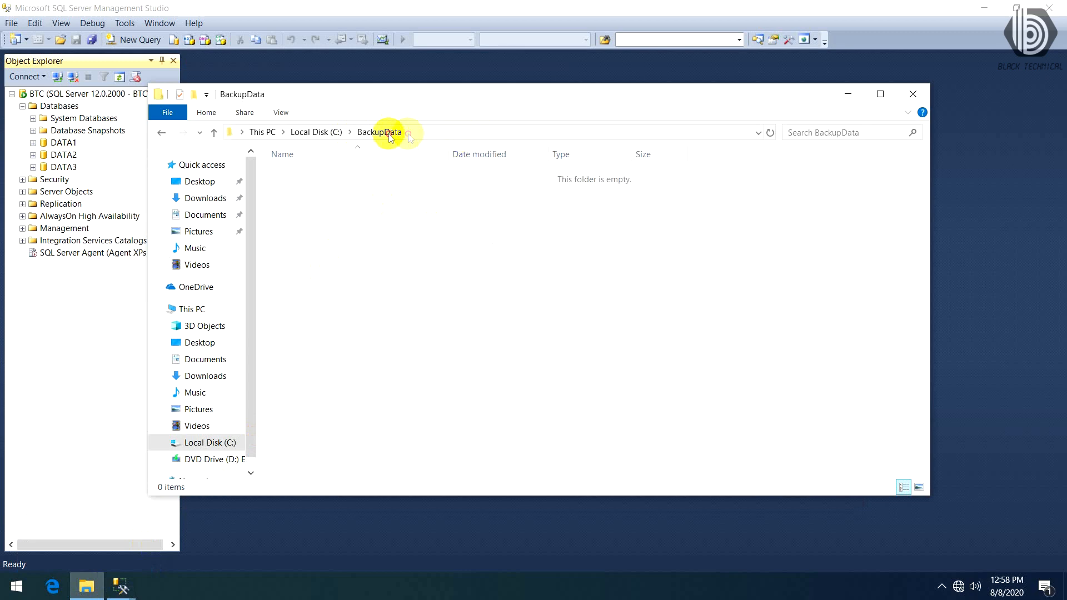
click(441, 133)
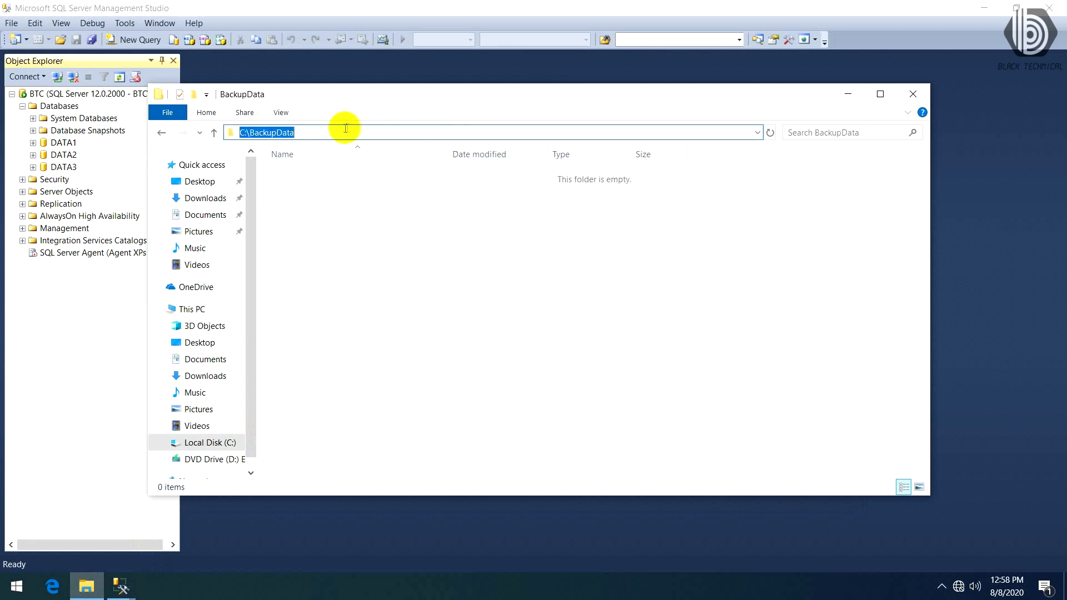
click(859, 99)
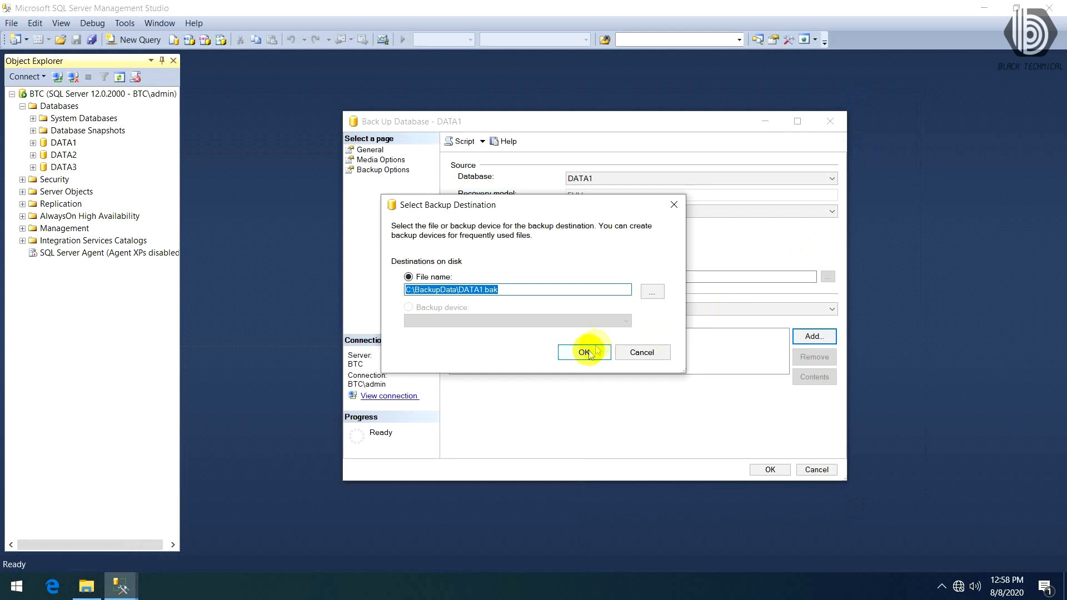
- Accept C:\BackupData\DATA1.bak as the destination and run the full backup of DATA1
click(589, 353)
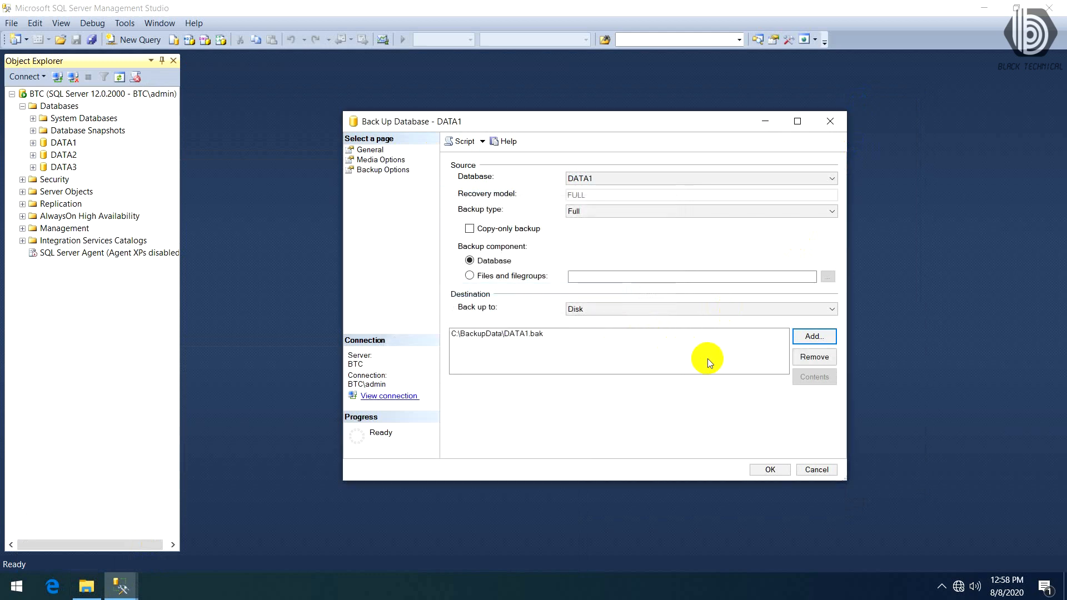
click(767, 471)
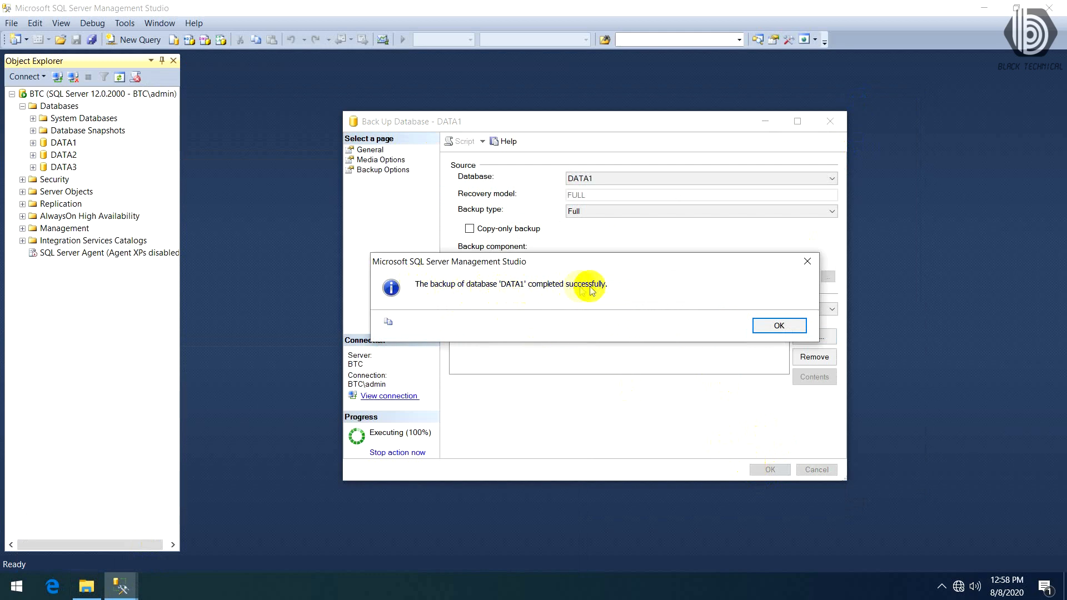
click(787, 324)
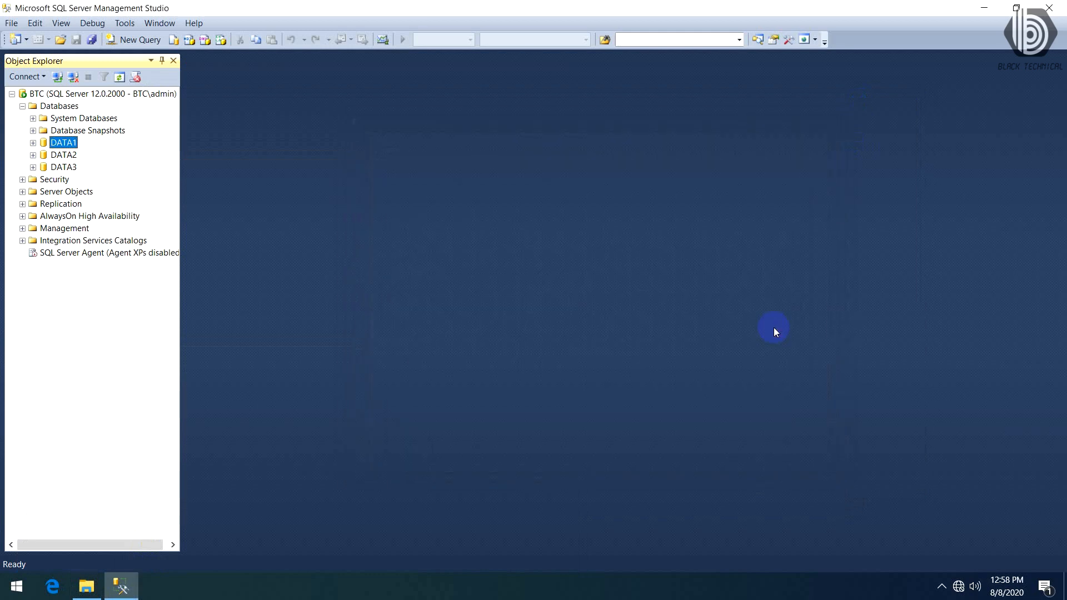
- Start a full disk backup of the DATA2 database and remove its default backup destination
right_click(76, 153)
mouse_move(171, 204)
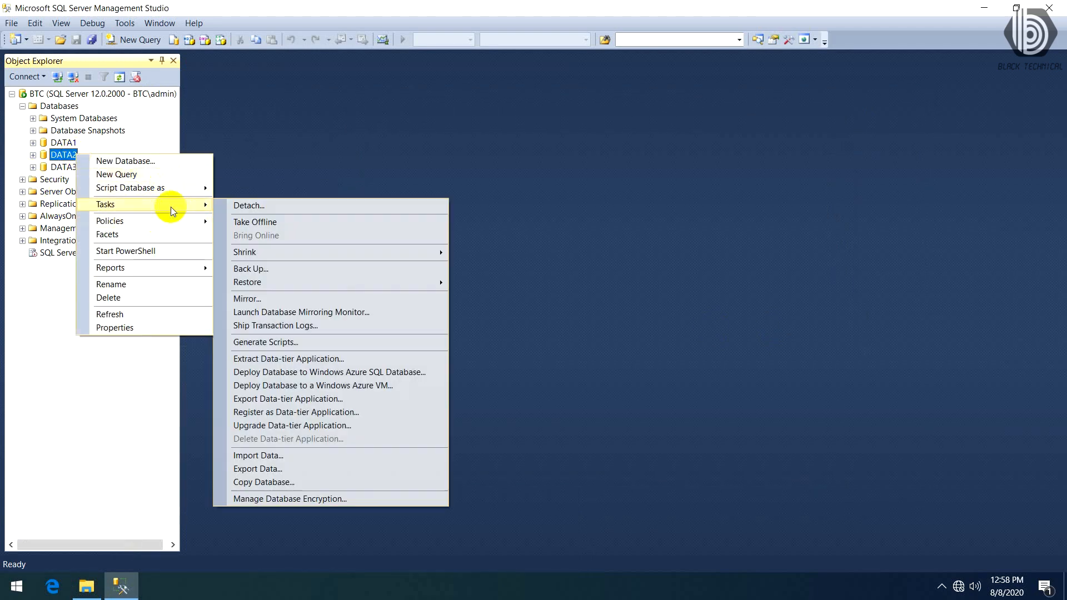
click(309, 269)
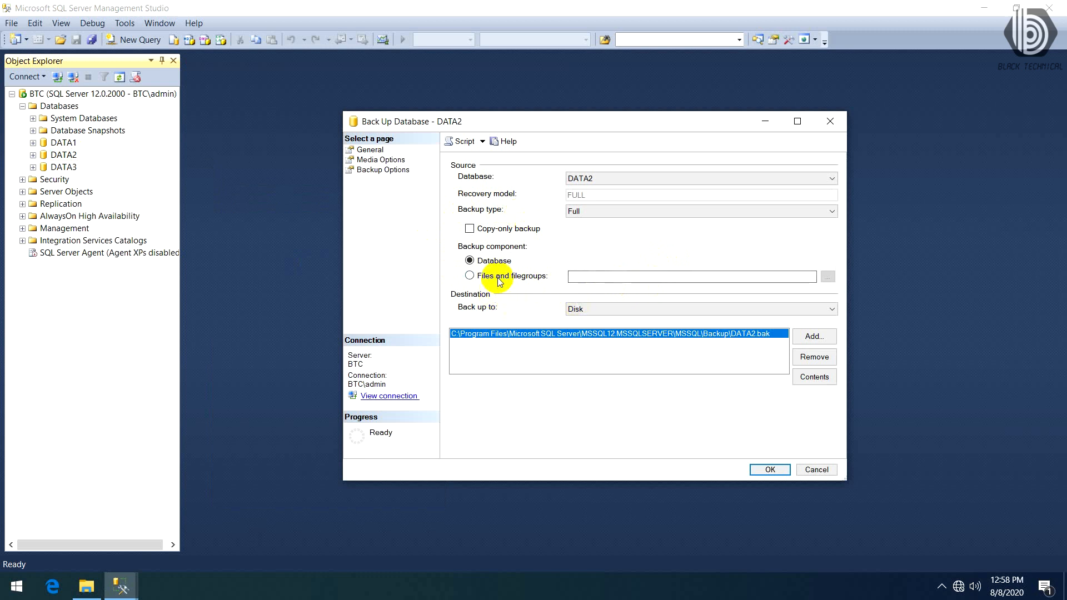
click(811, 356)
- Add DATA2.bak in C:\BackupData as the backup destination and run the full backup of DATA2
click(812, 336)
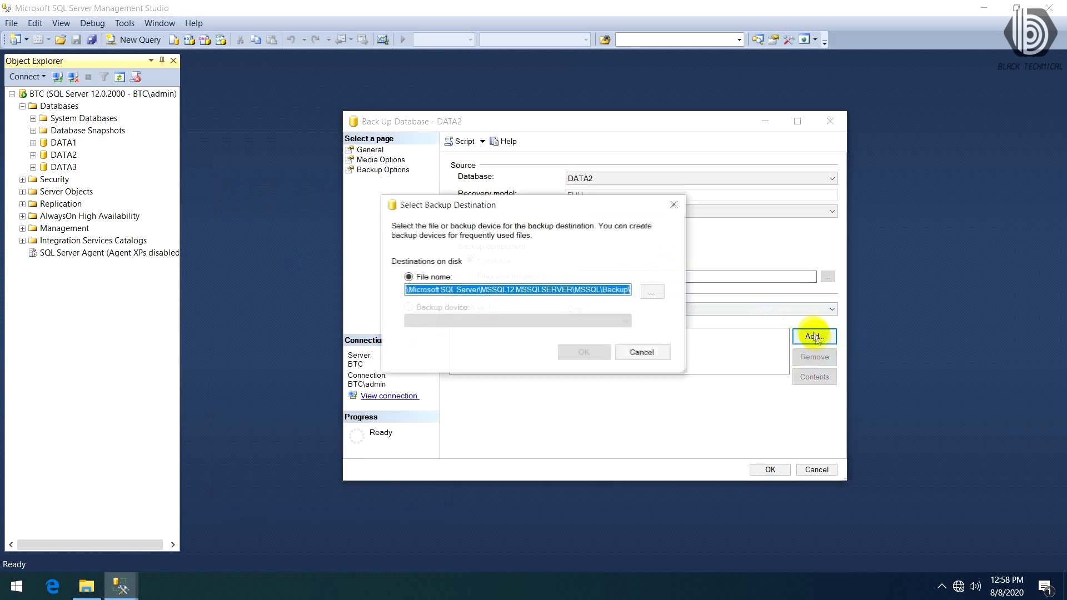
click(655, 295)
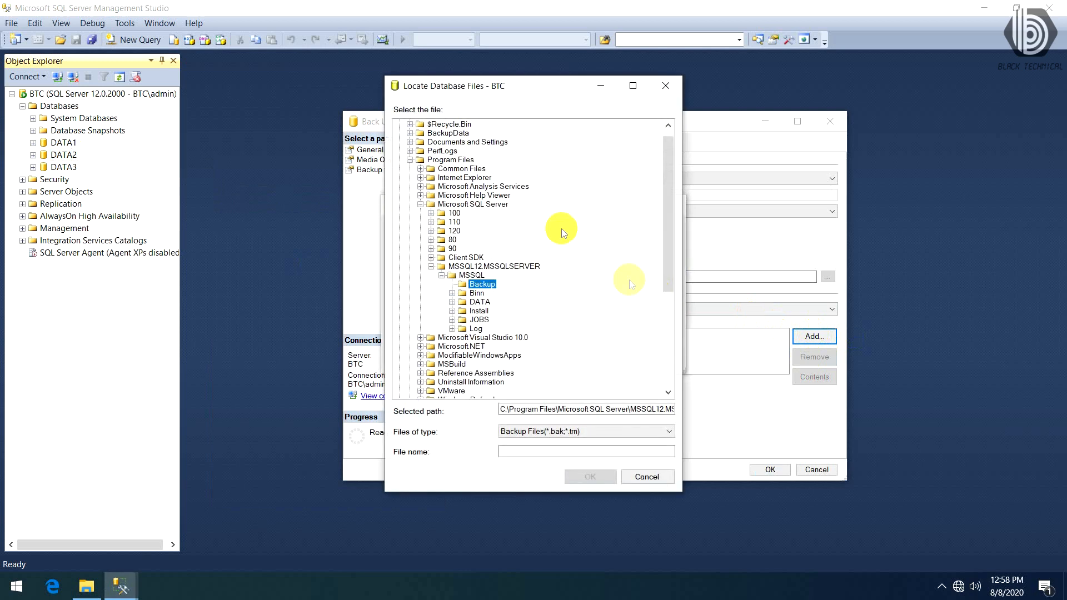
click(449, 133)
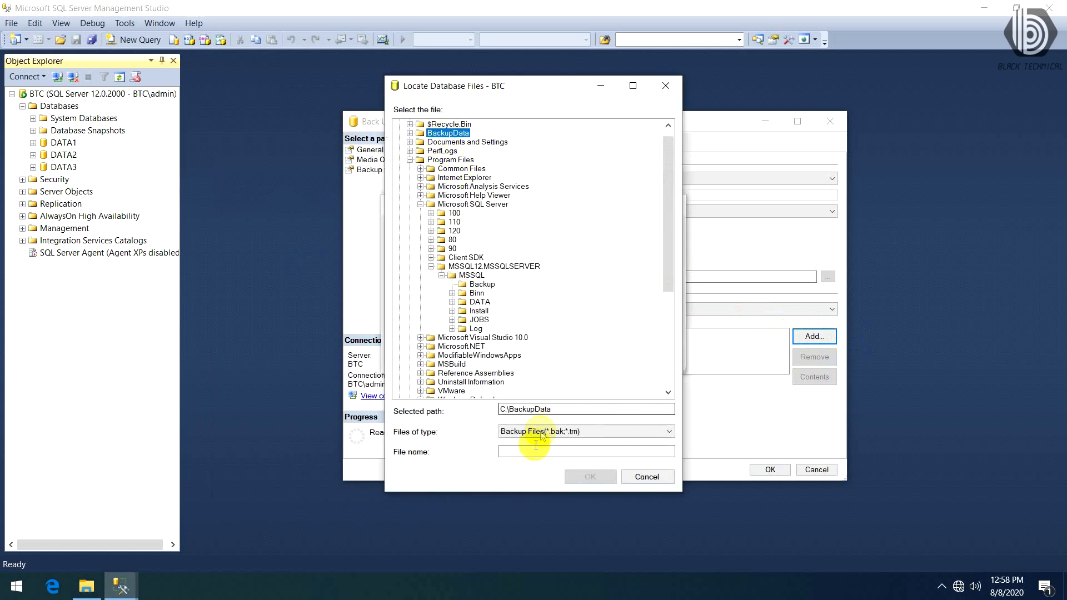
click(517, 451)
text(DATA2.bak)
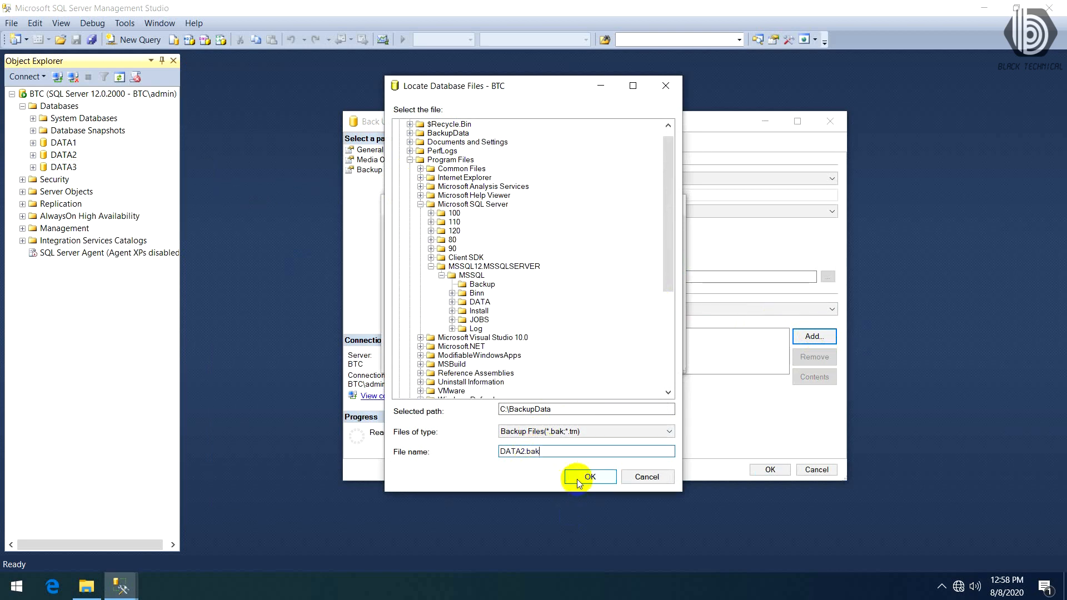
click(577, 479)
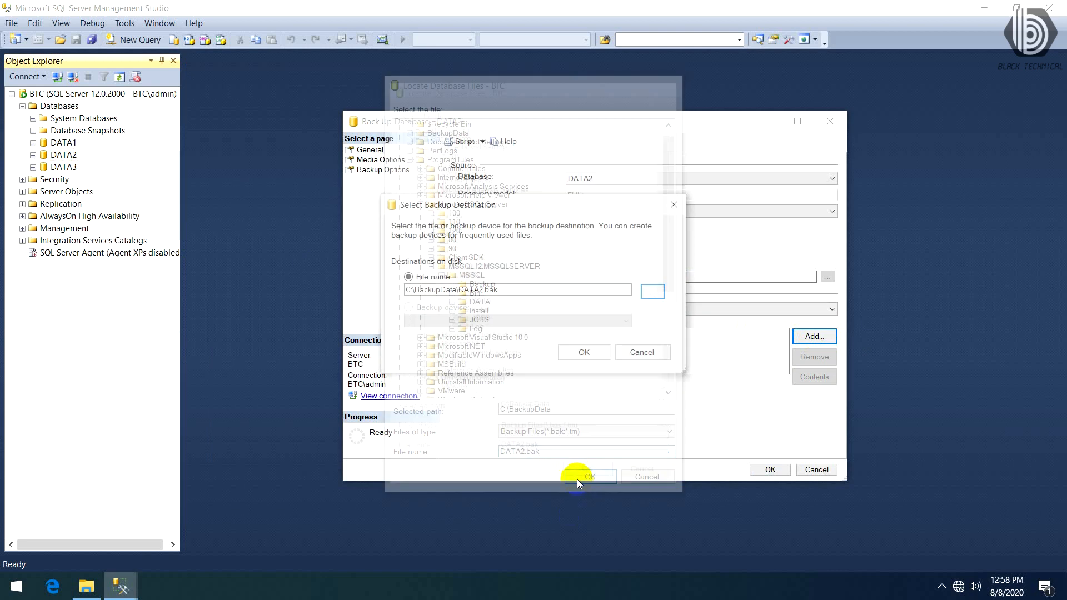
click(581, 354)
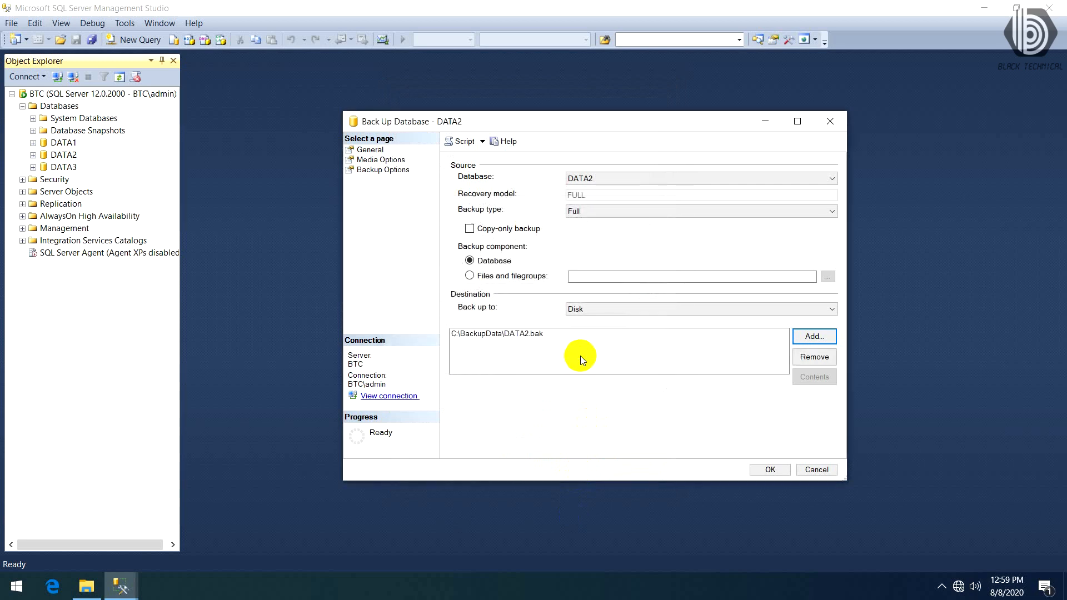
click(774, 470)
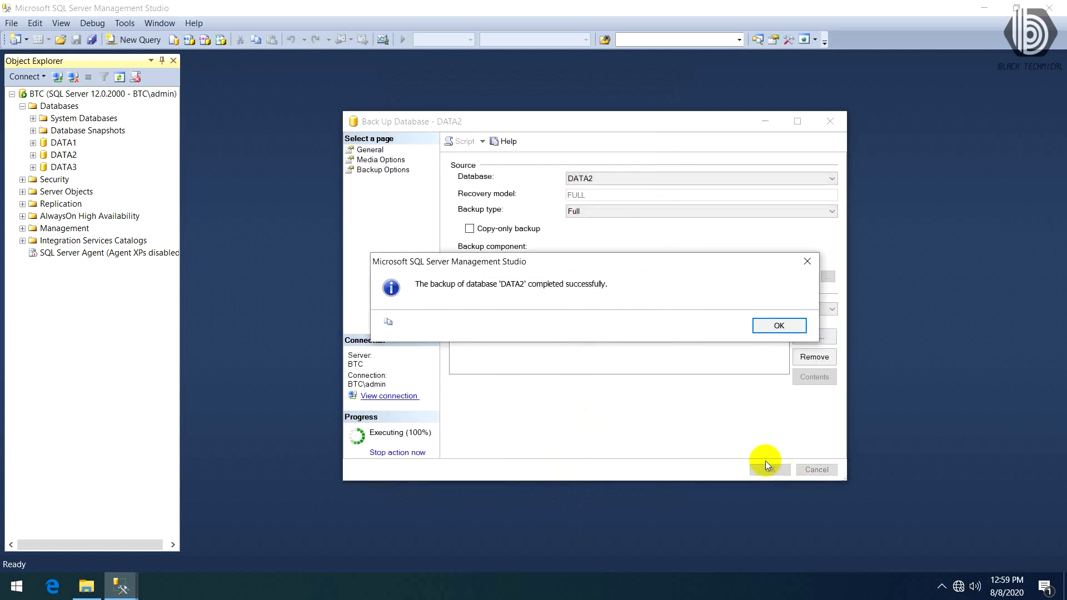
click(772, 332)
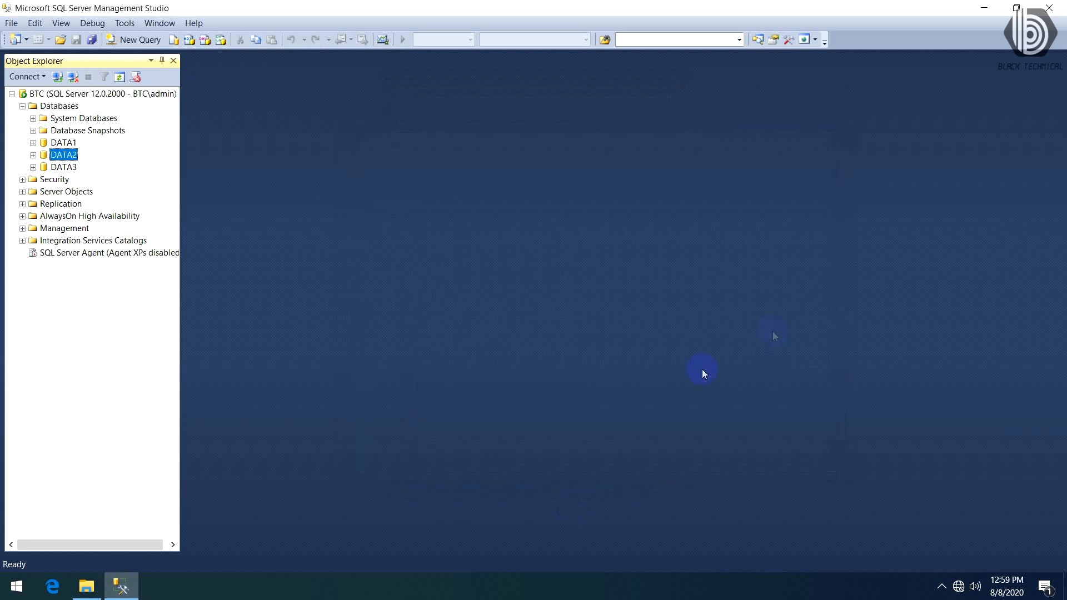
- Check the backup files in the BackupData folder in File Explorer
click(86, 587)
drag(499, 313, 273, 169)
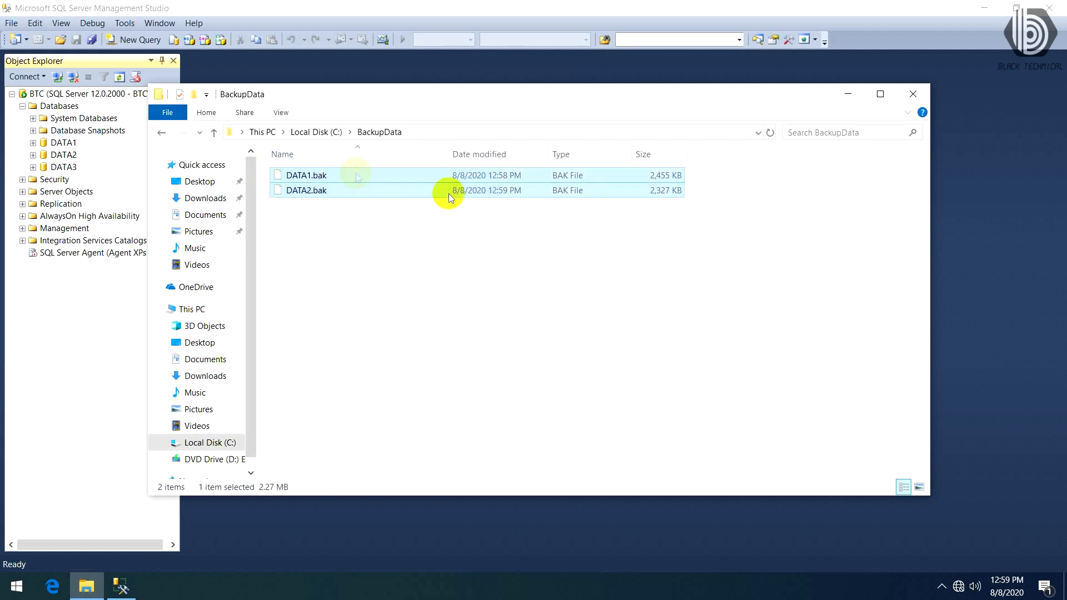
click(849, 94)
- Start a full disk backup of the DATA3 database and remove its default backup destination
right_click(63, 167)
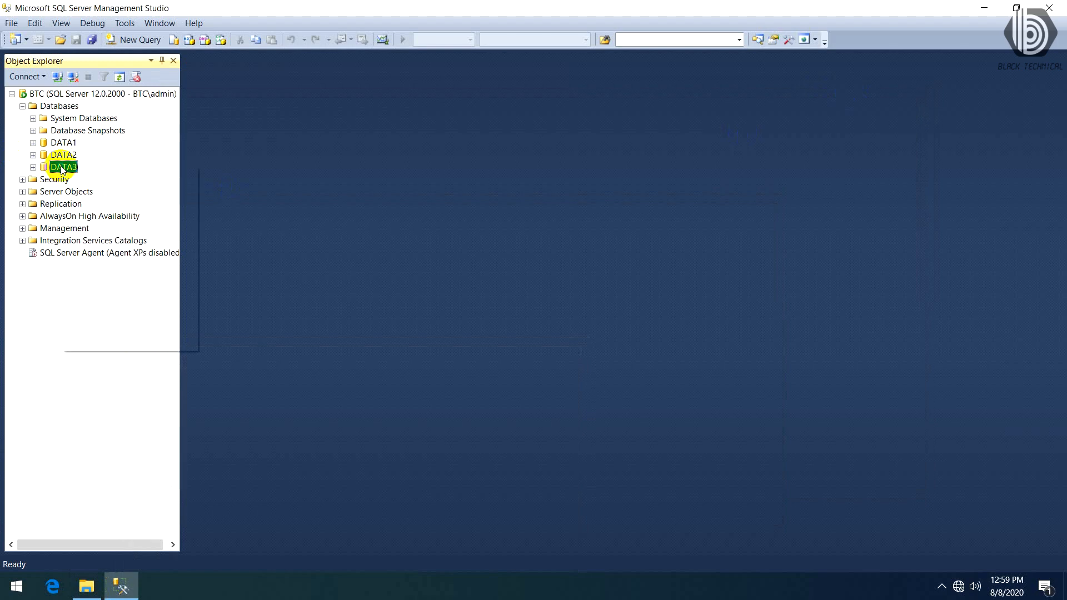
mouse_move(162, 217)
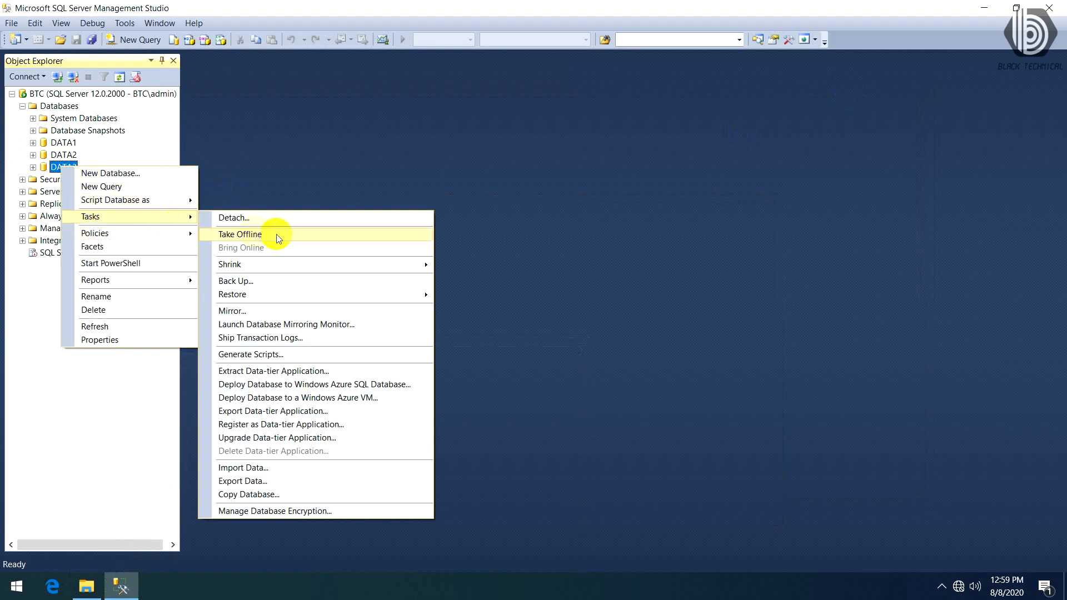
click(265, 280)
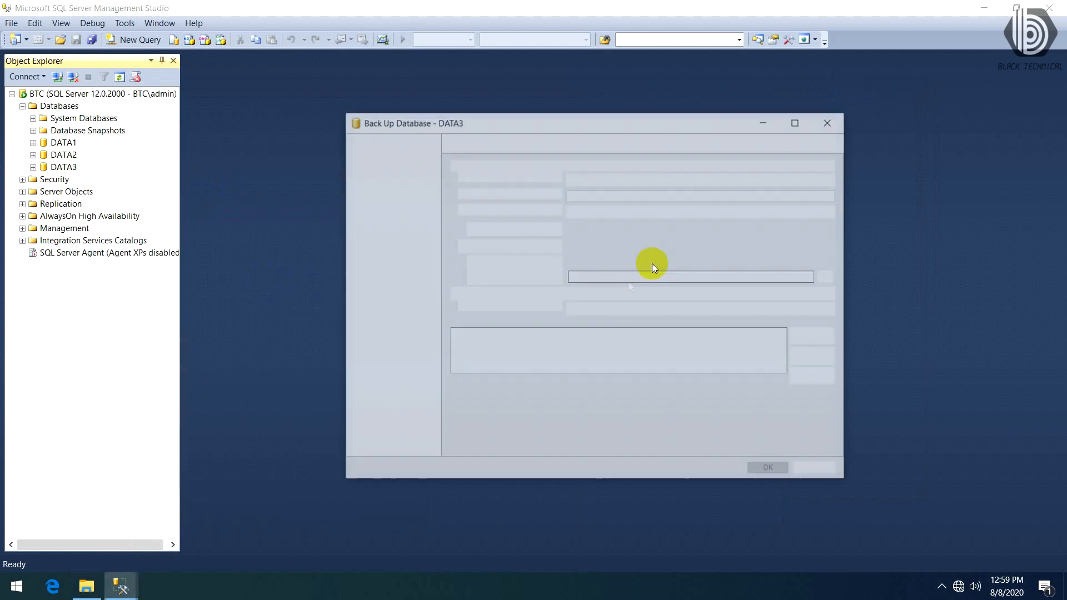
click(814, 357)
- Add DATA3.bak in the C:\BackupData folder as the disk destination of the DATA3 backup
click(814, 337)
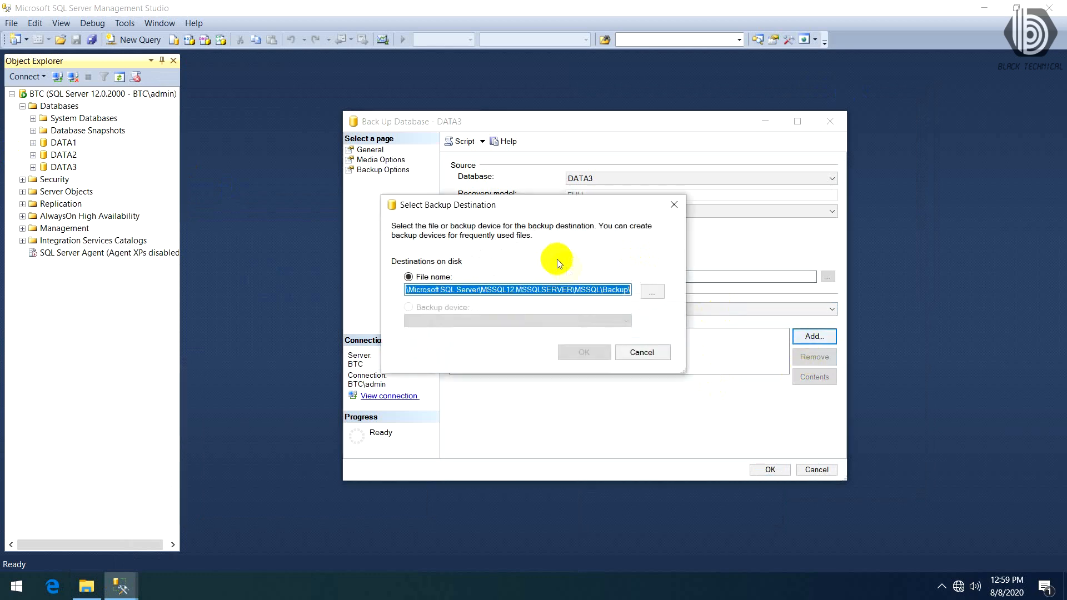
click(651, 292)
click(448, 134)
click(536, 450)
text(DATA3.bak)
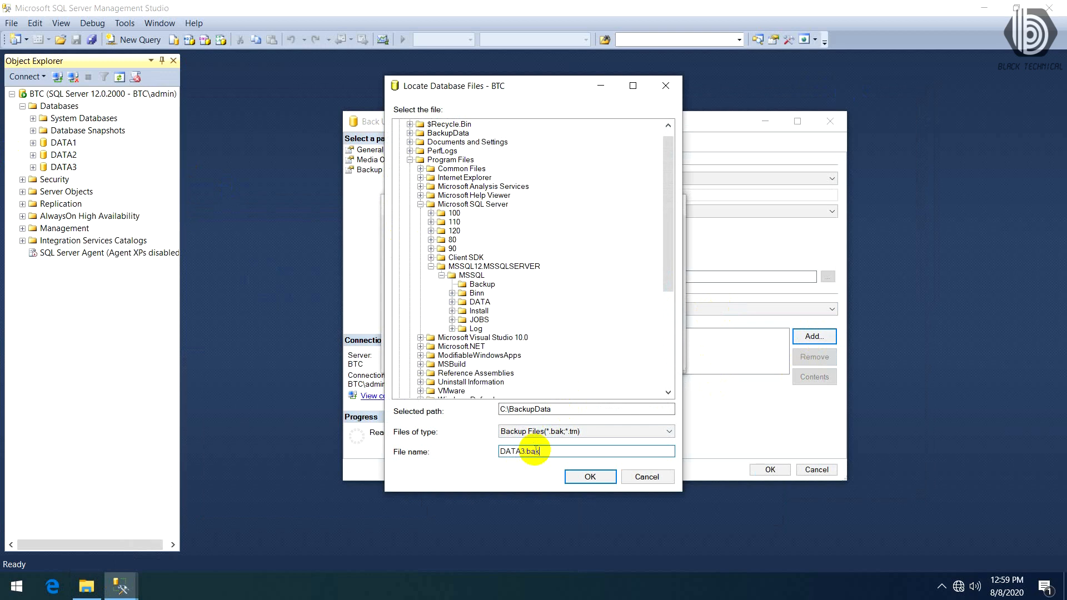
click(589, 476)
click(580, 352)
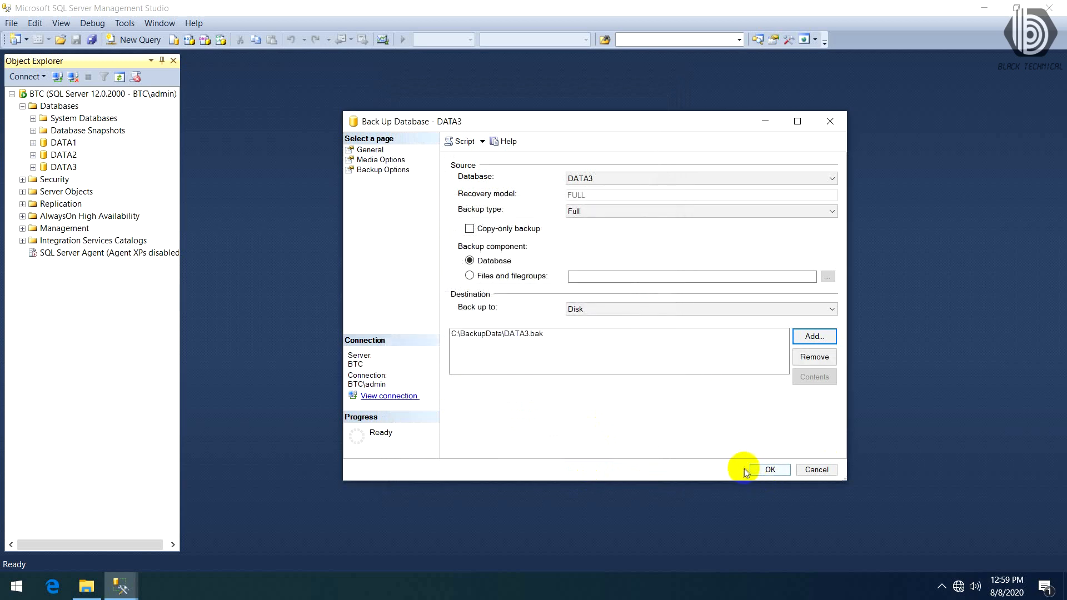
- Run the full backup of DATA3 and check the backup files in the BackupData folder in File Explorer
click(763, 469)
click(770, 324)
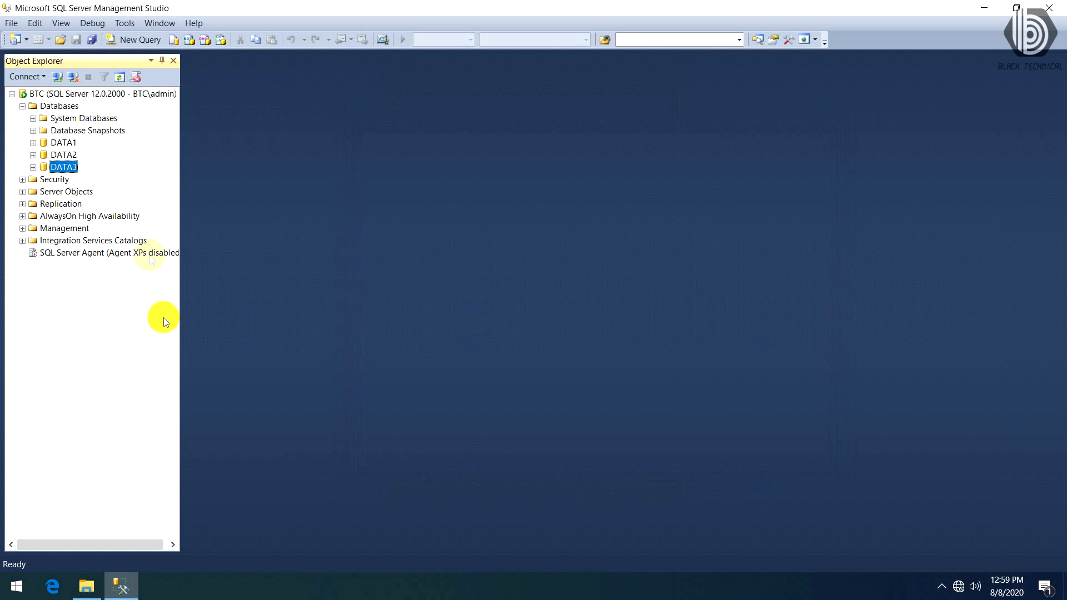
click(87, 587)
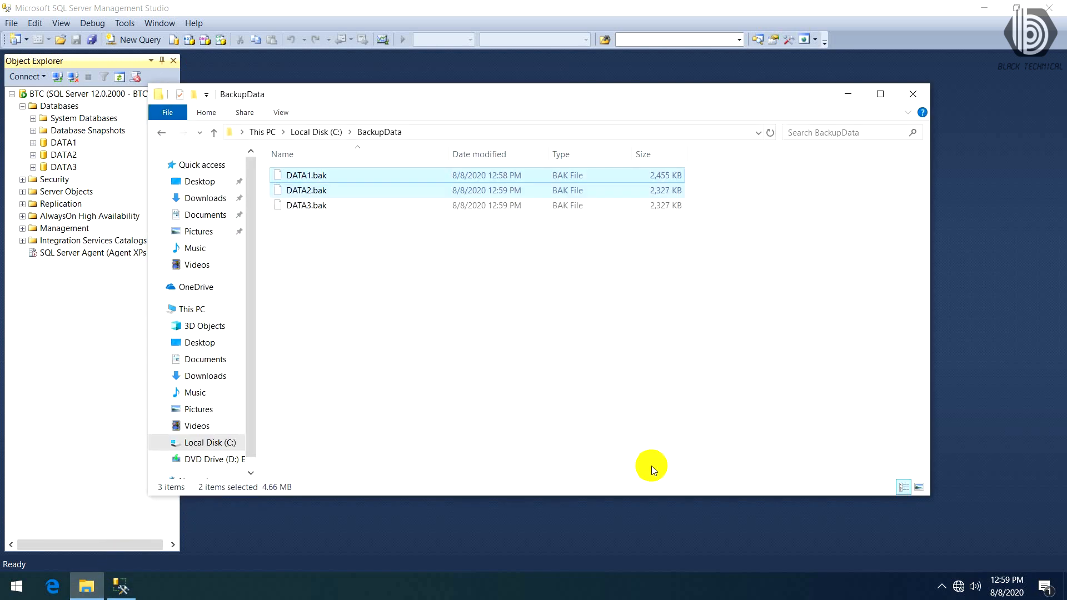
drag(648, 413, 354, 167)
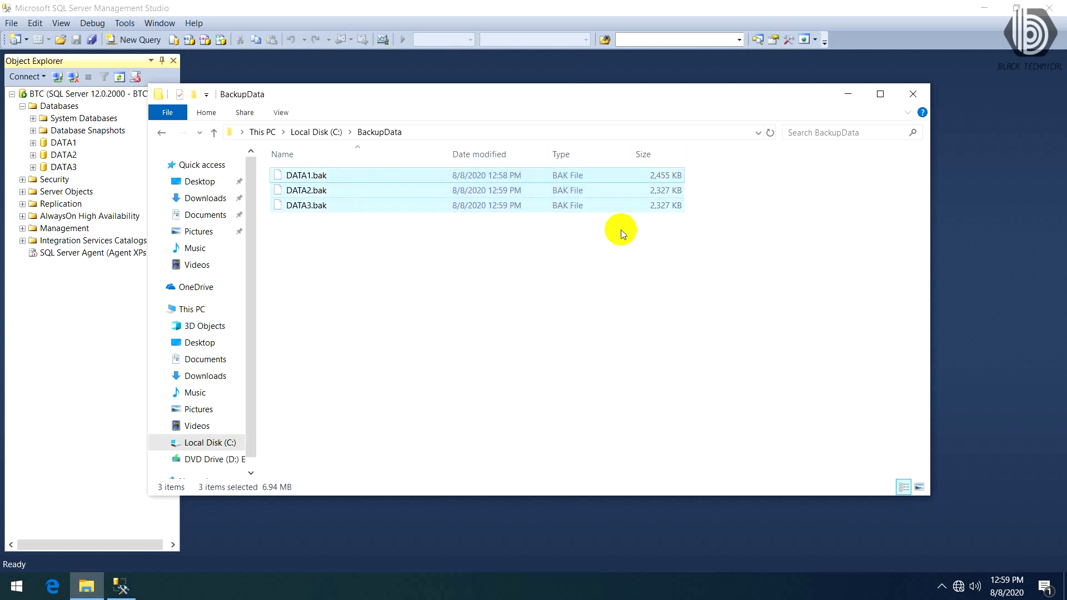
click(846, 92)
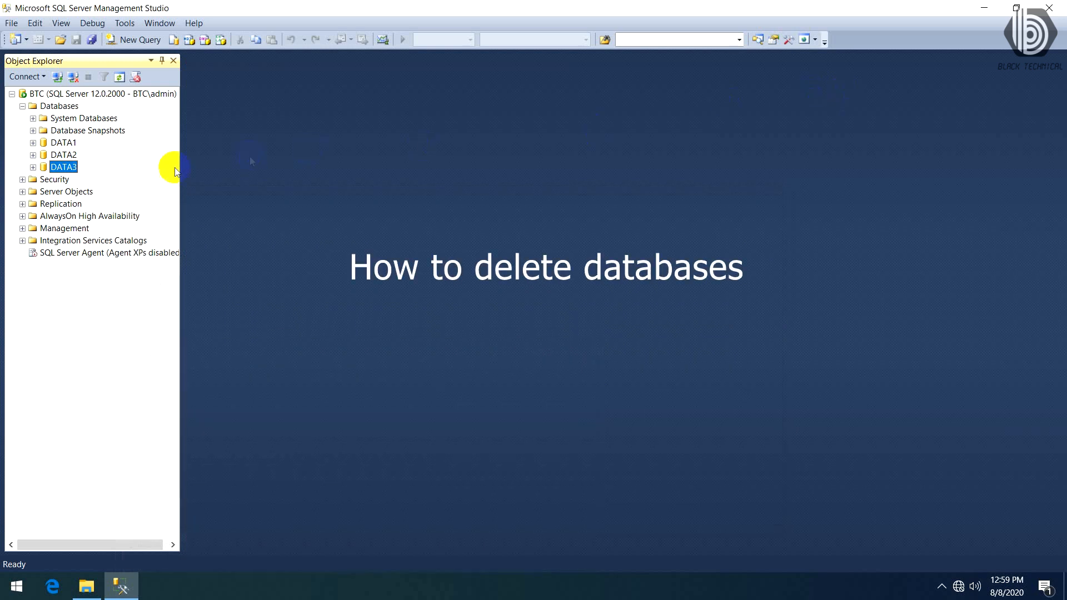
- Delete the DATA3 database along with its backup and restore history information
right_click(75, 169)
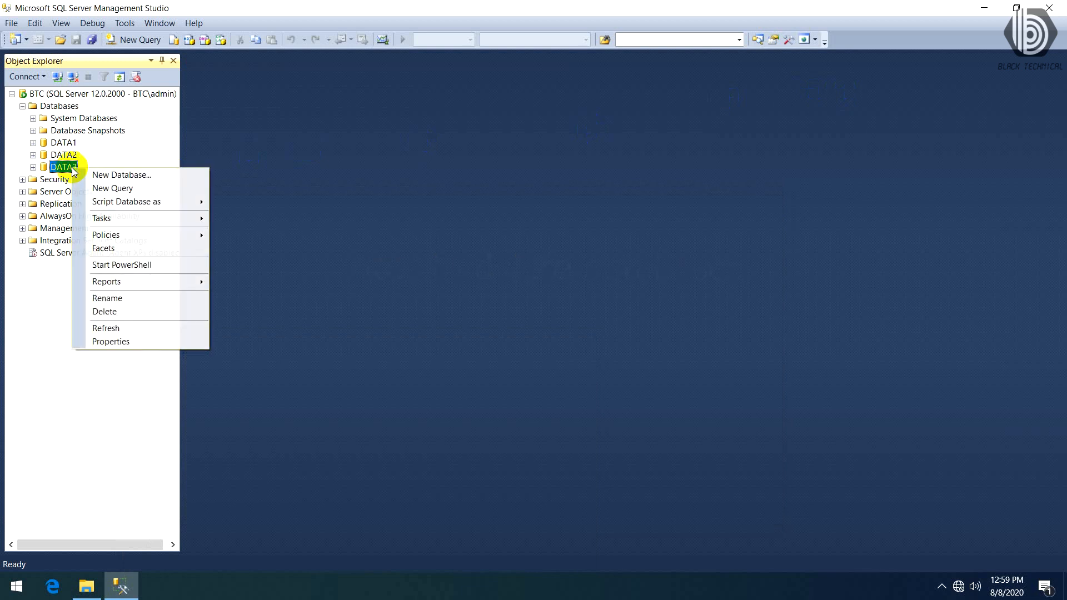
click(155, 316)
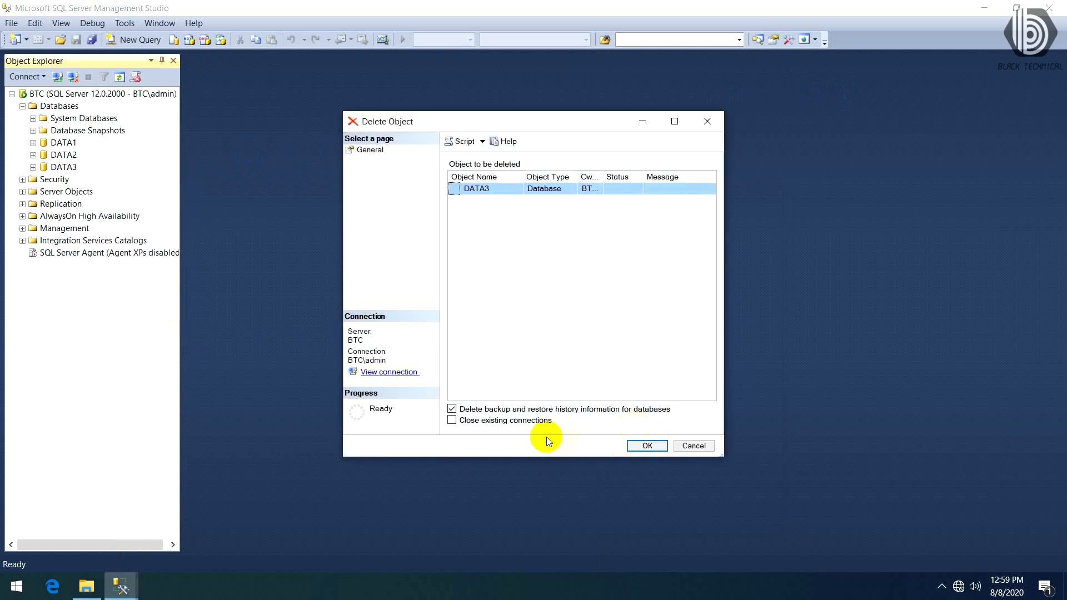
click(648, 447)
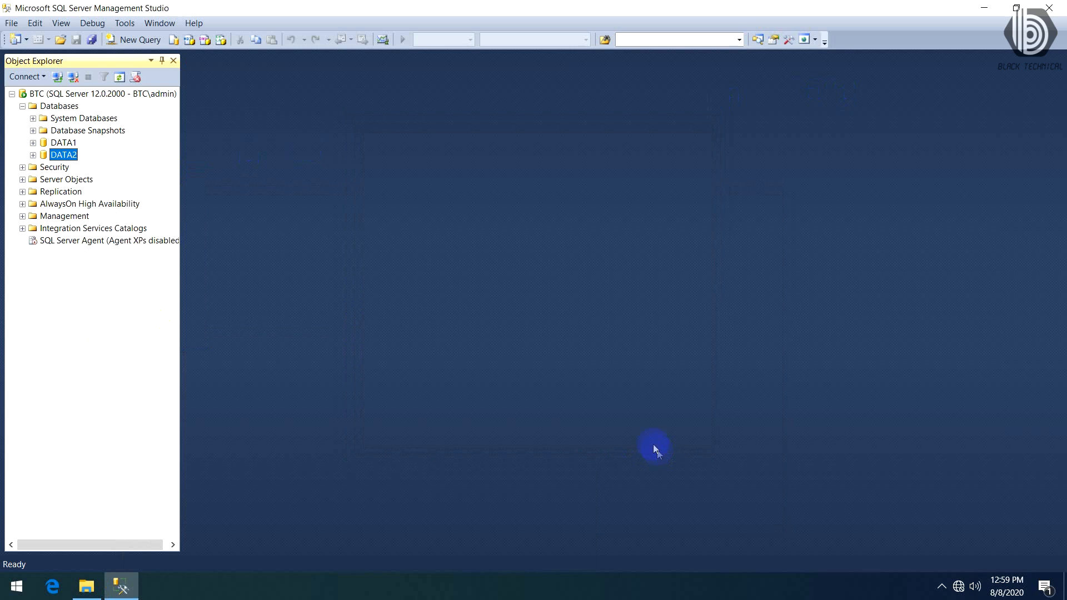
- Delete the DATA2 database along with its backup and restore history information
right_click(70, 158)
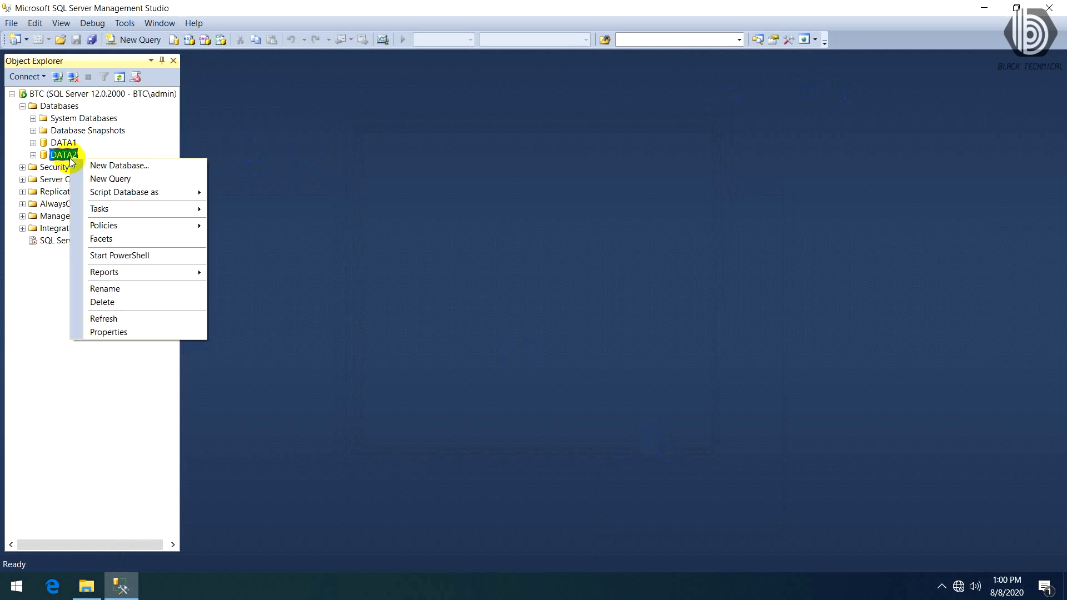
click(133, 301)
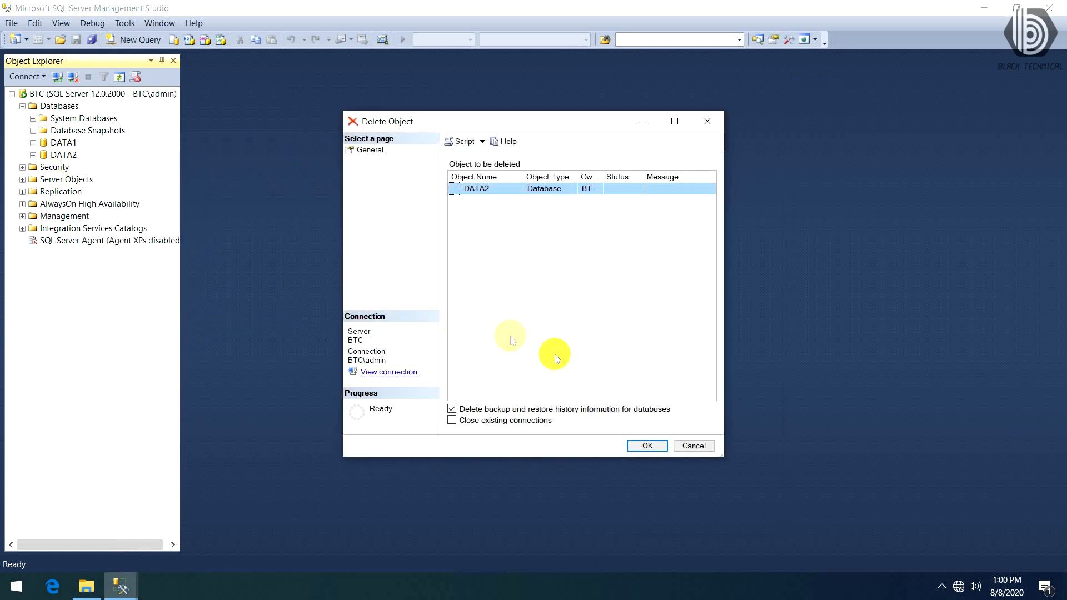
click(650, 446)
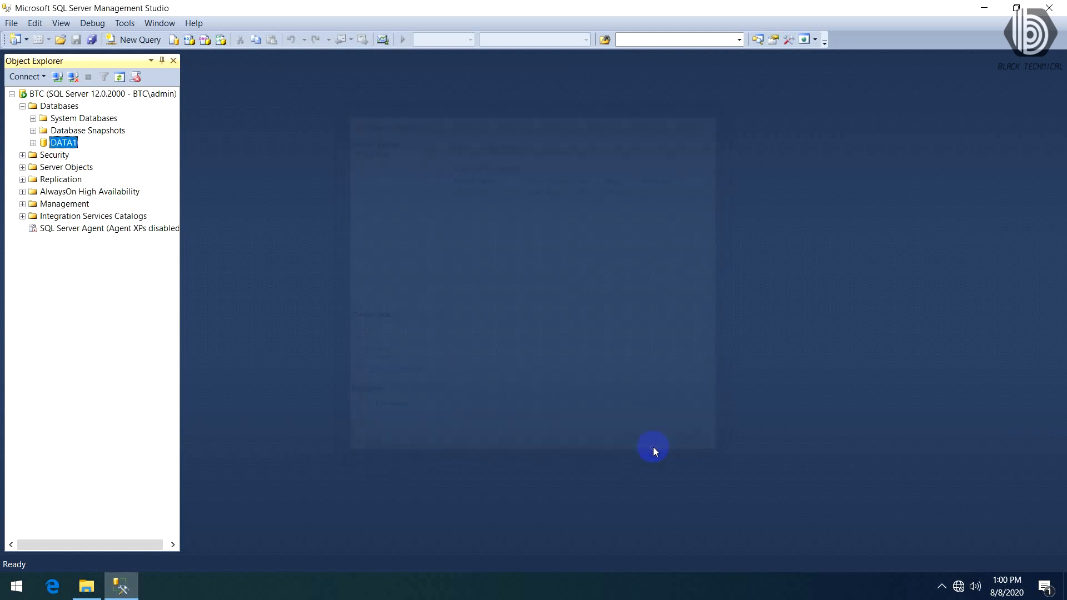
- Delete the DATA1 database along with its backup and restore history information
right_click(62, 143)
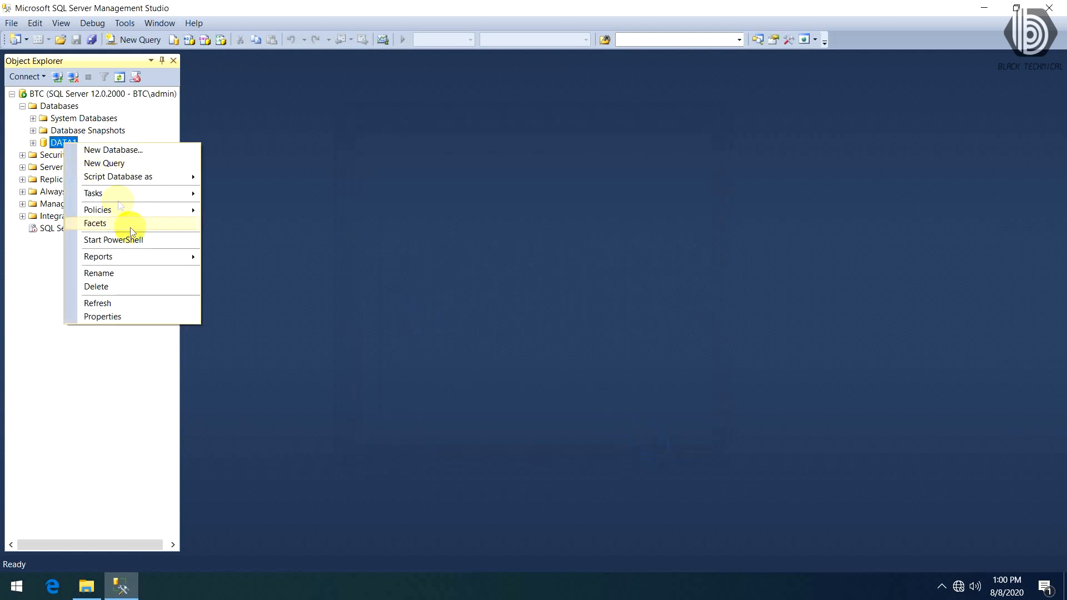
click(123, 289)
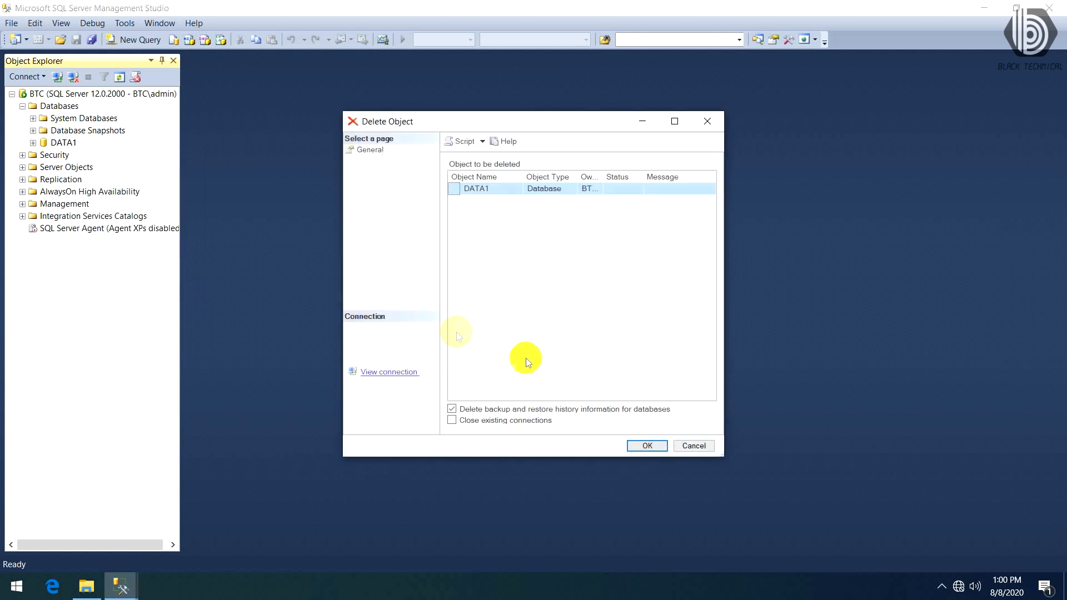
click(647, 446)
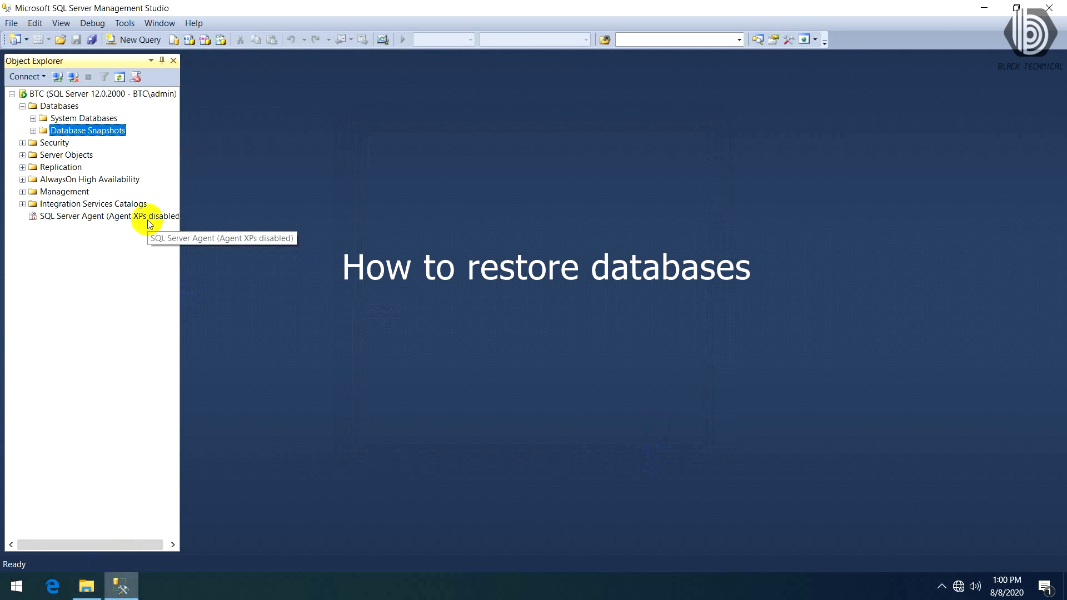
- Start a database restore on the BTC server with Device as the source and open the backup device selection
click(62, 106)
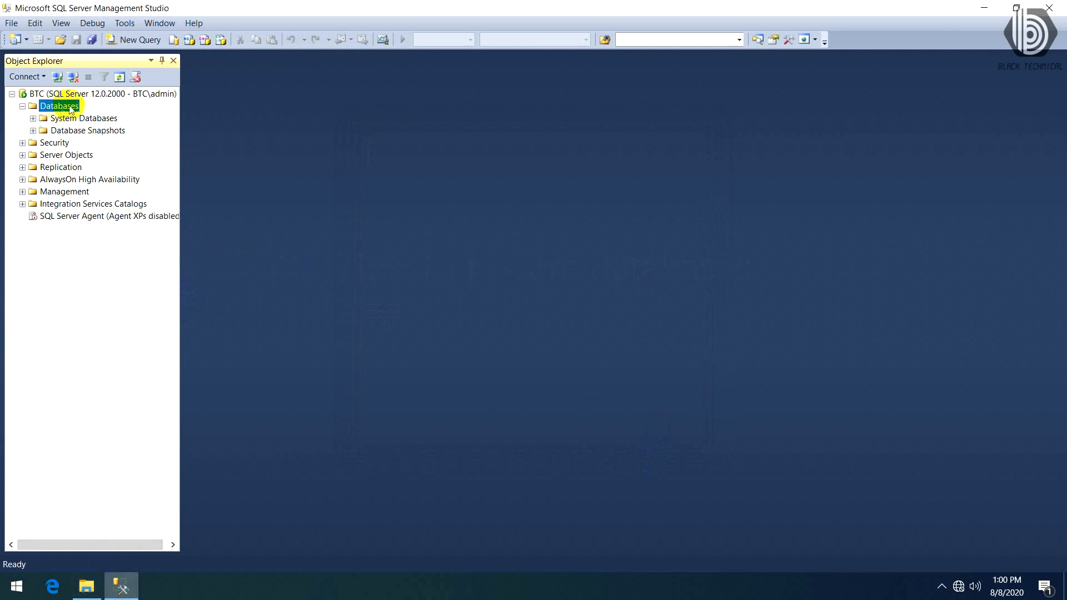
right_click(76, 104)
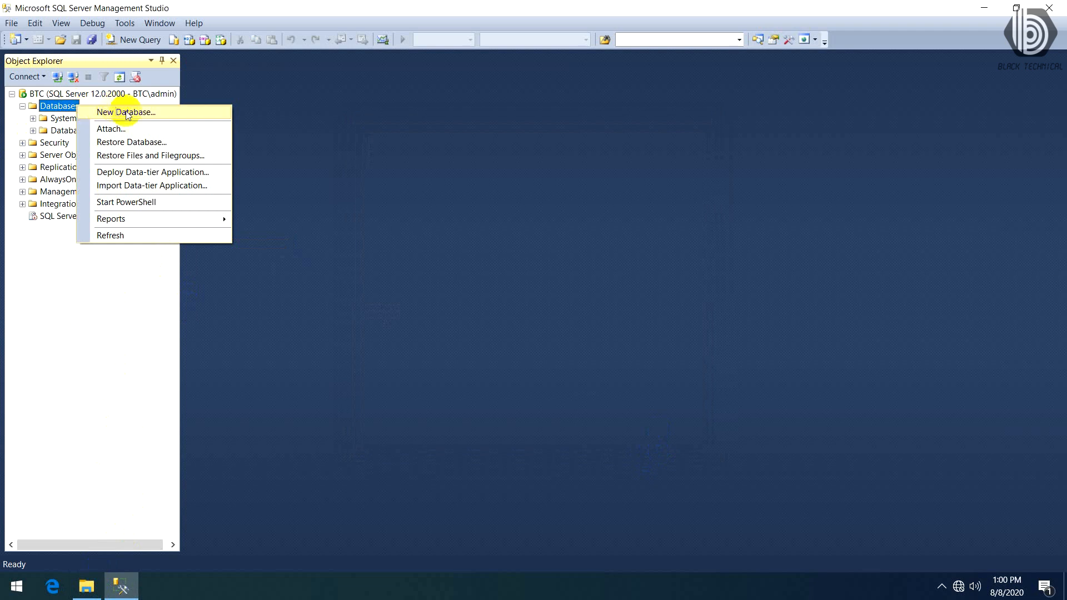
click(171, 144)
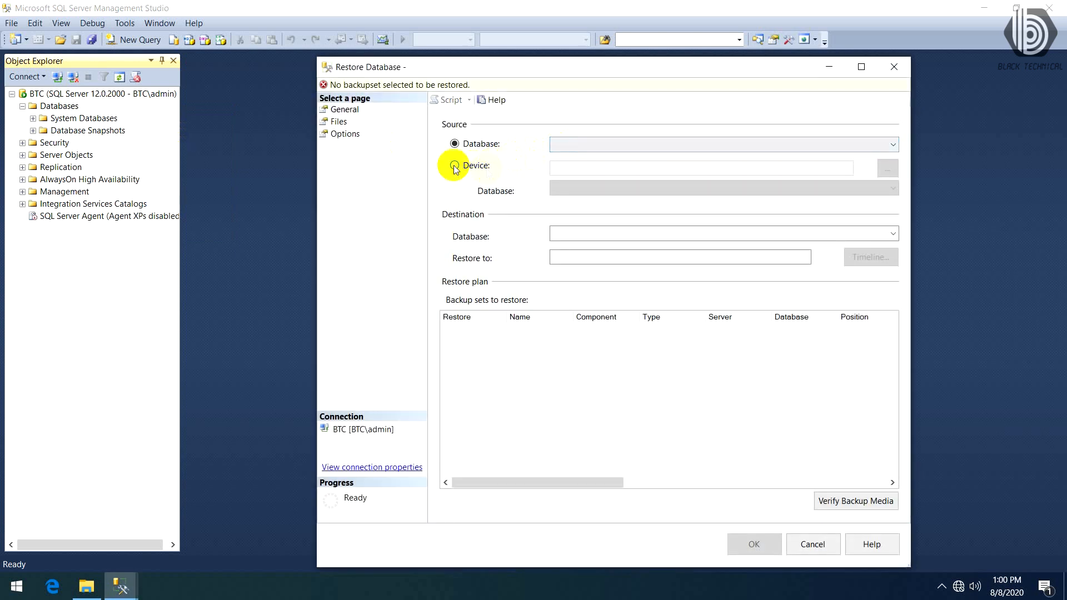
click(454, 165)
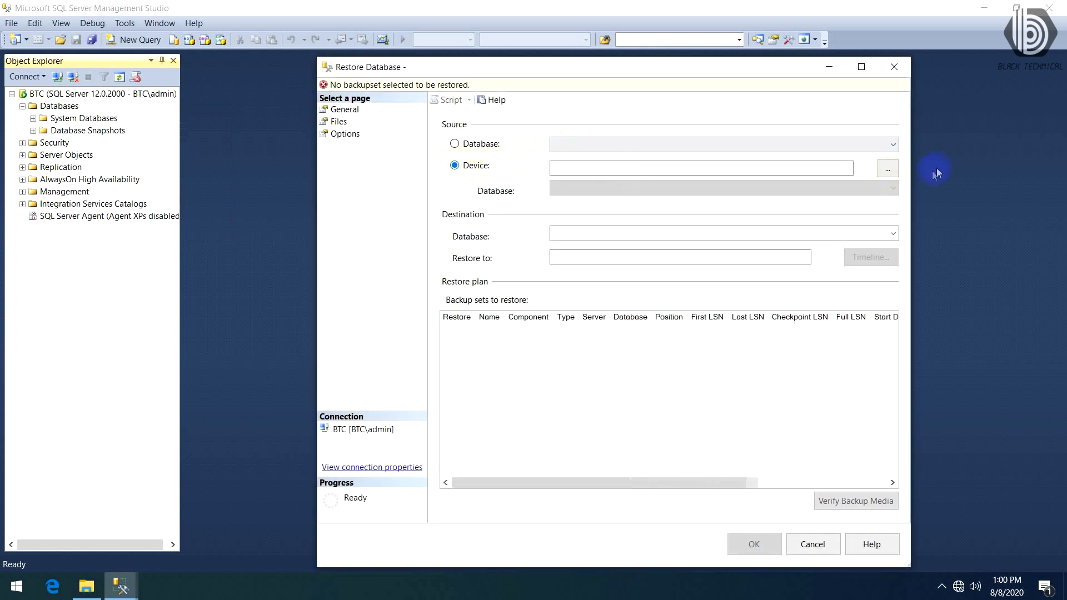
click(882, 173)
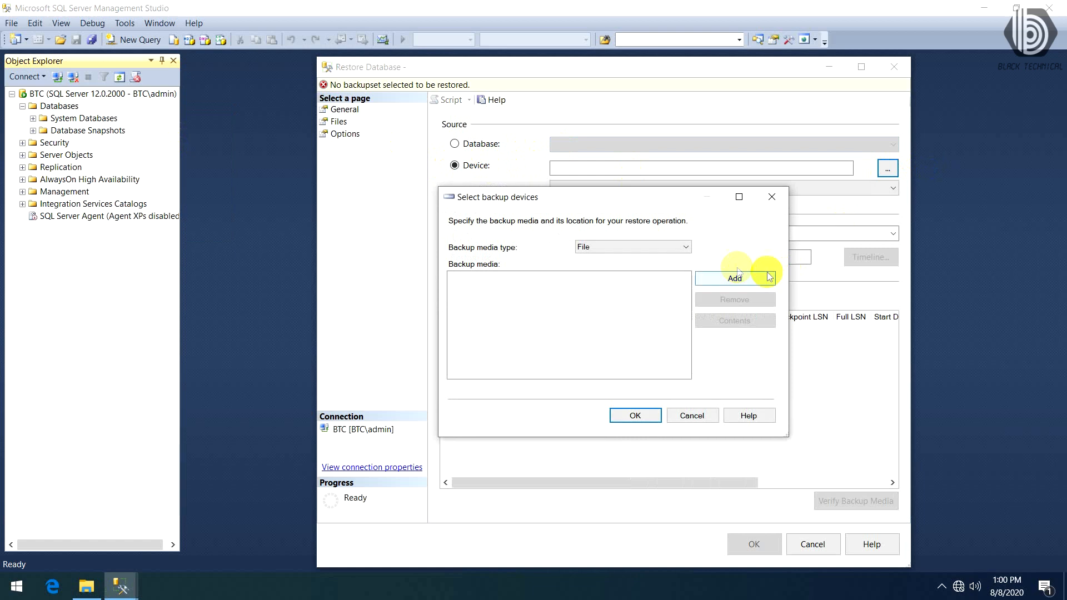
- Add DATA1.bak from the C:\BackupData folder as the backup media and restore the DATA1 database
click(748, 279)
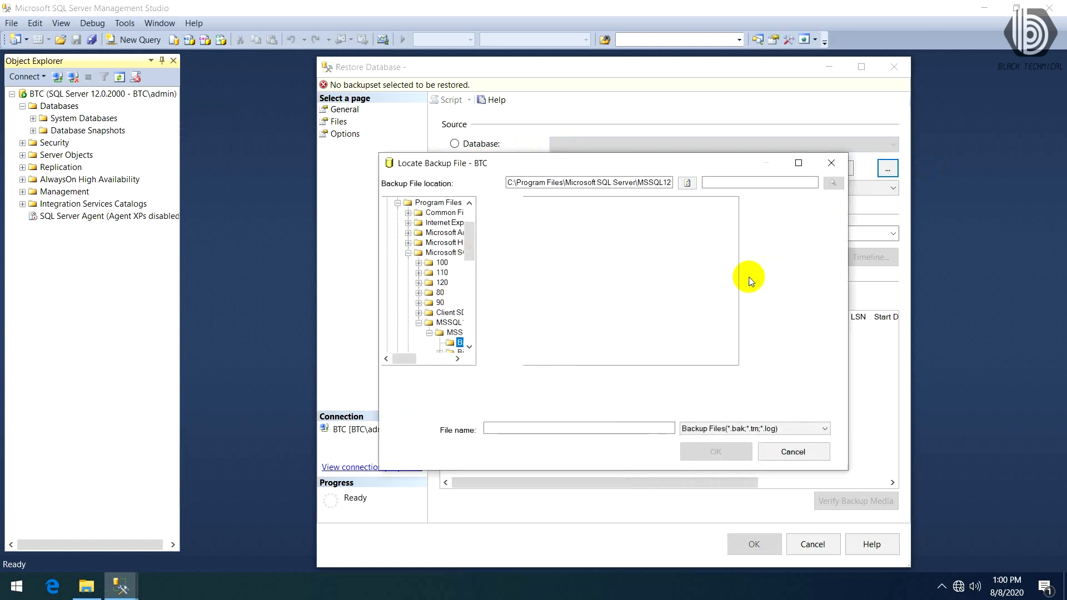
drag(473, 249, 472, 224)
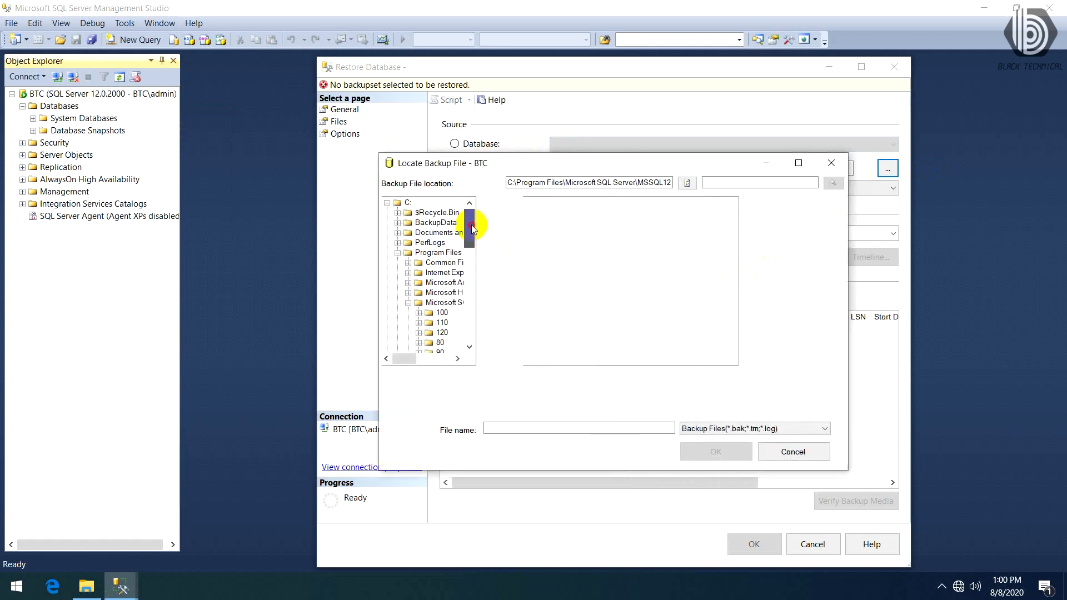
click(435, 222)
click(553, 202)
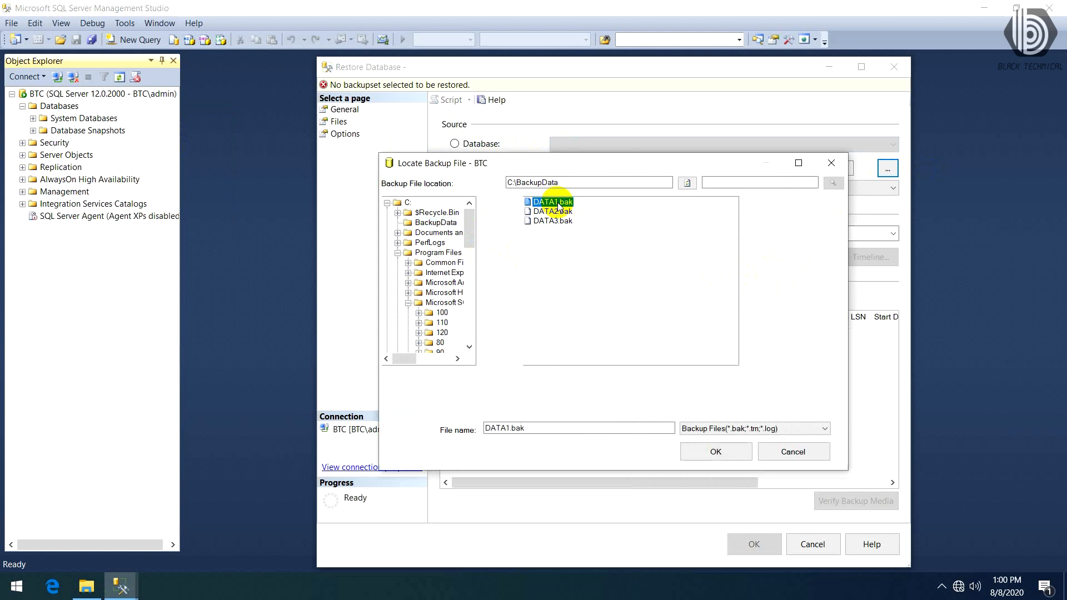
click(716, 453)
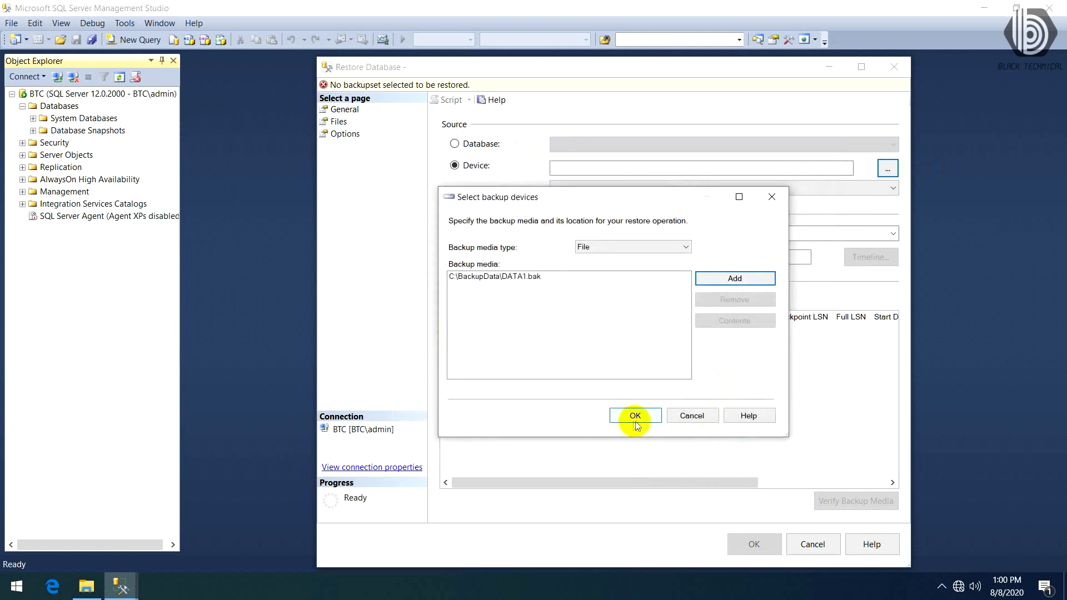
click(636, 416)
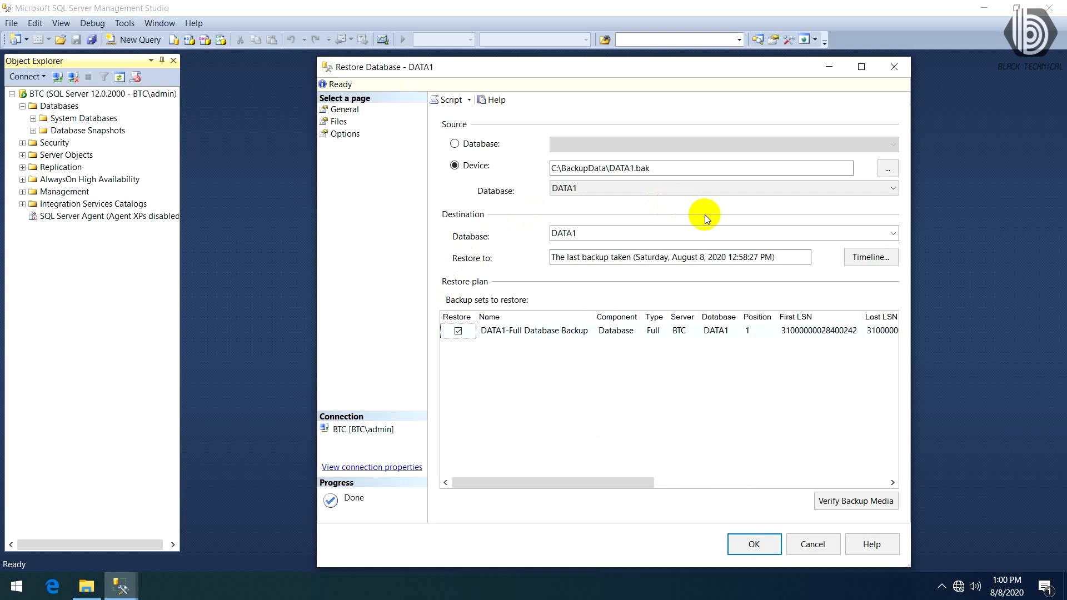
click(746, 545)
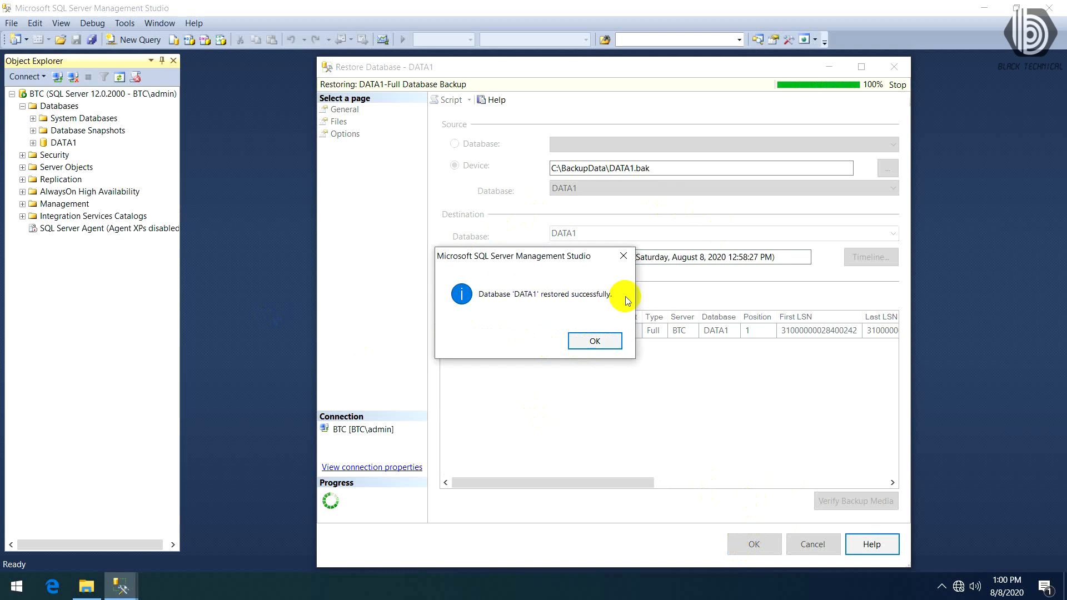
click(595, 342)
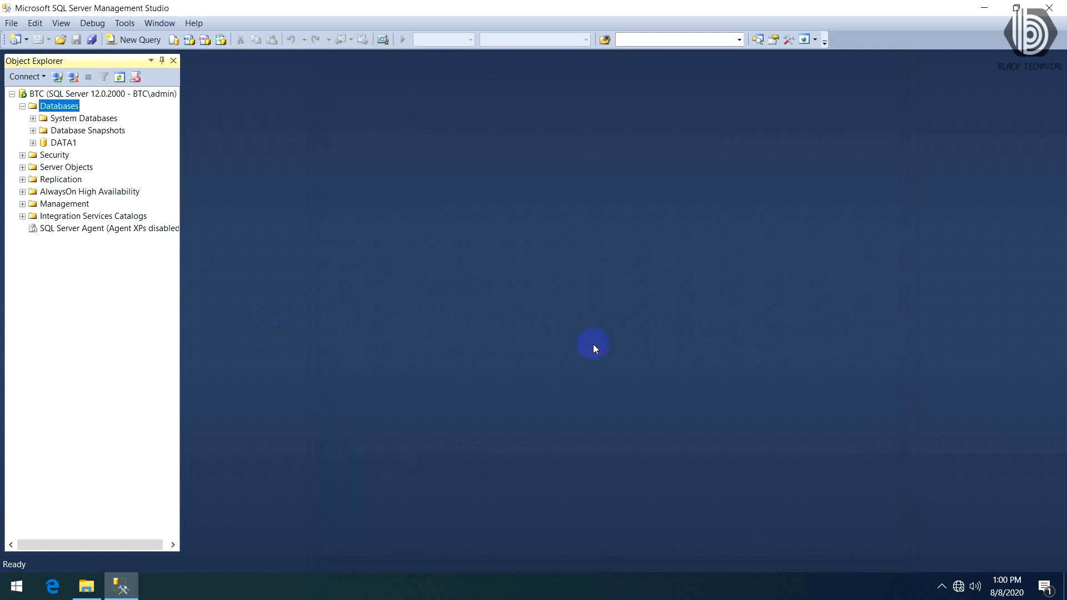
- Start another database restore with Device as the source and open its backup device selection
click(63, 143)
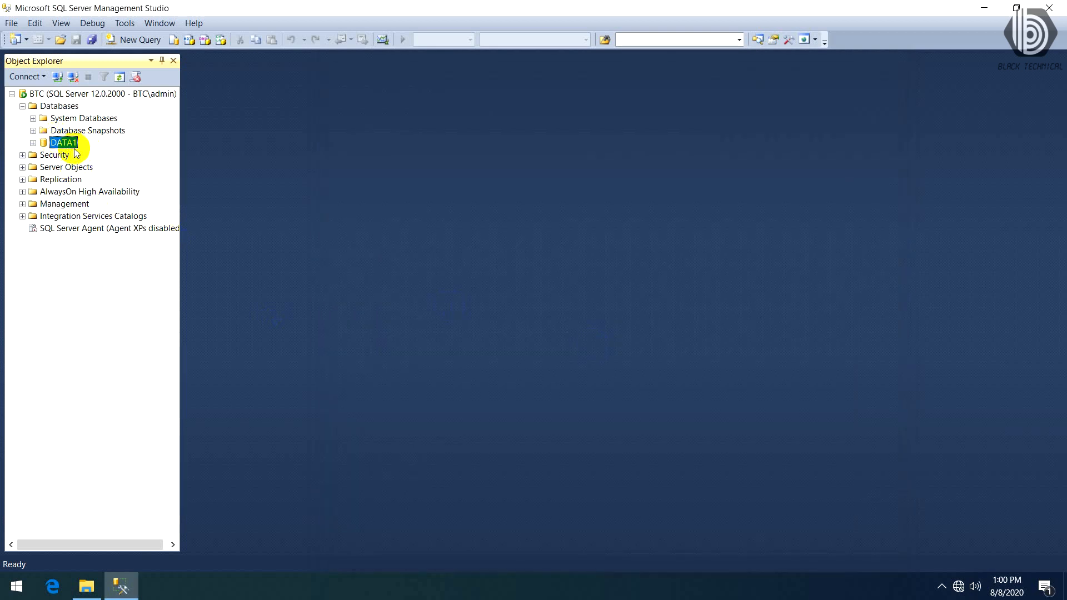
click(64, 108)
right_click(65, 108)
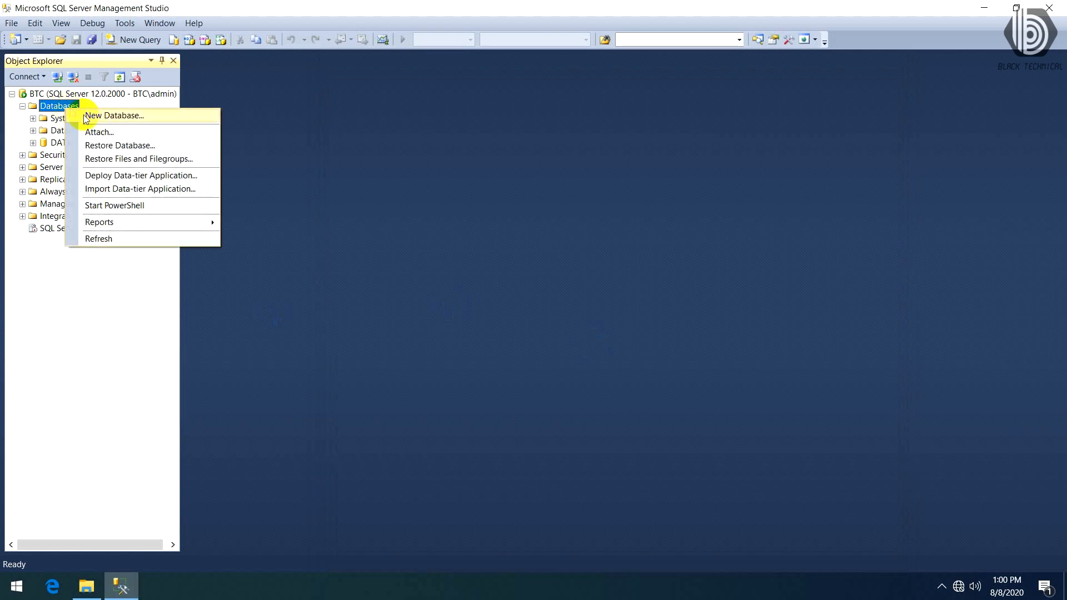
click(109, 146)
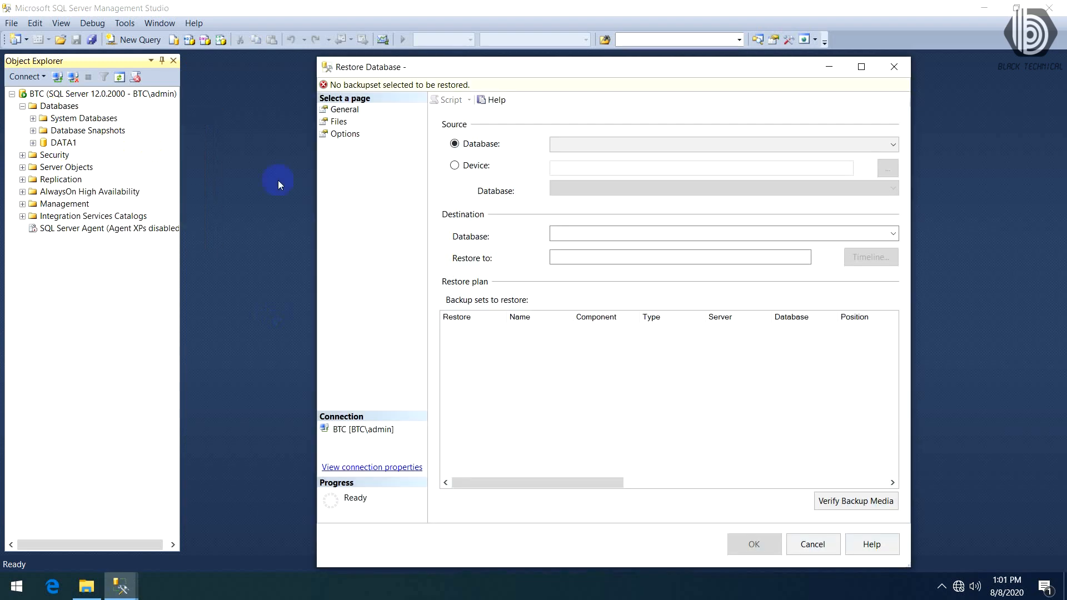
click(454, 165)
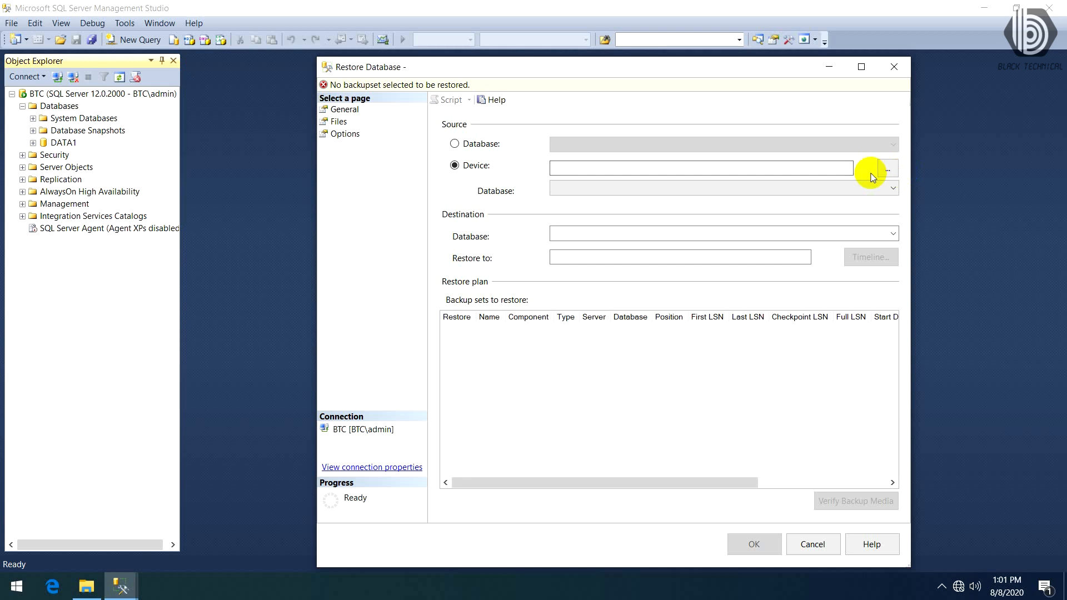
click(888, 170)
- Add DATA2.bak from the C:\BackupData folder as the backup media and restore the DATA2 database
click(750, 282)
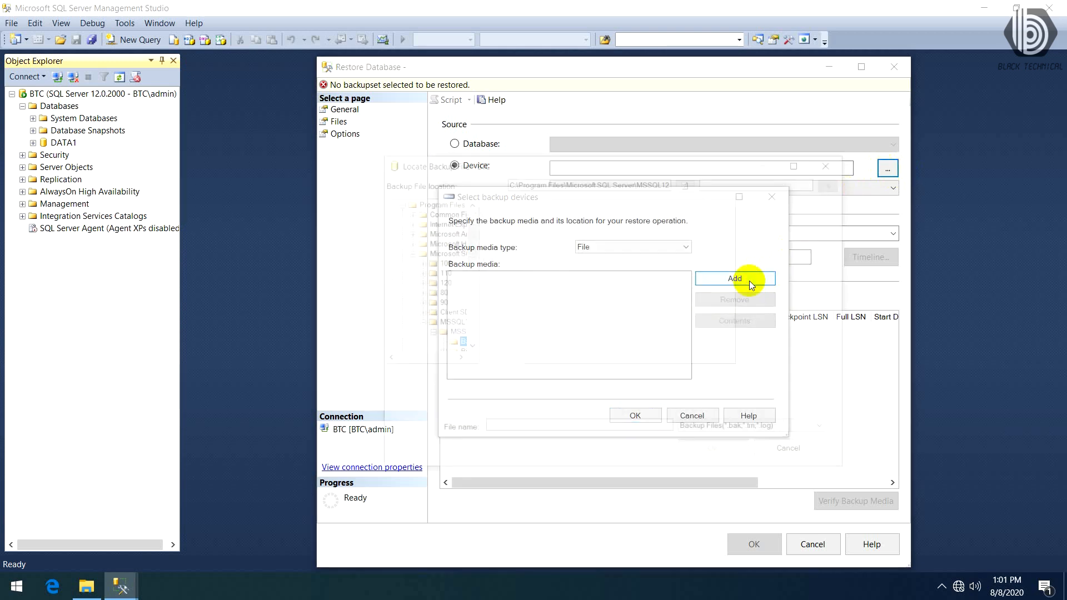
drag(470, 240, 471, 227)
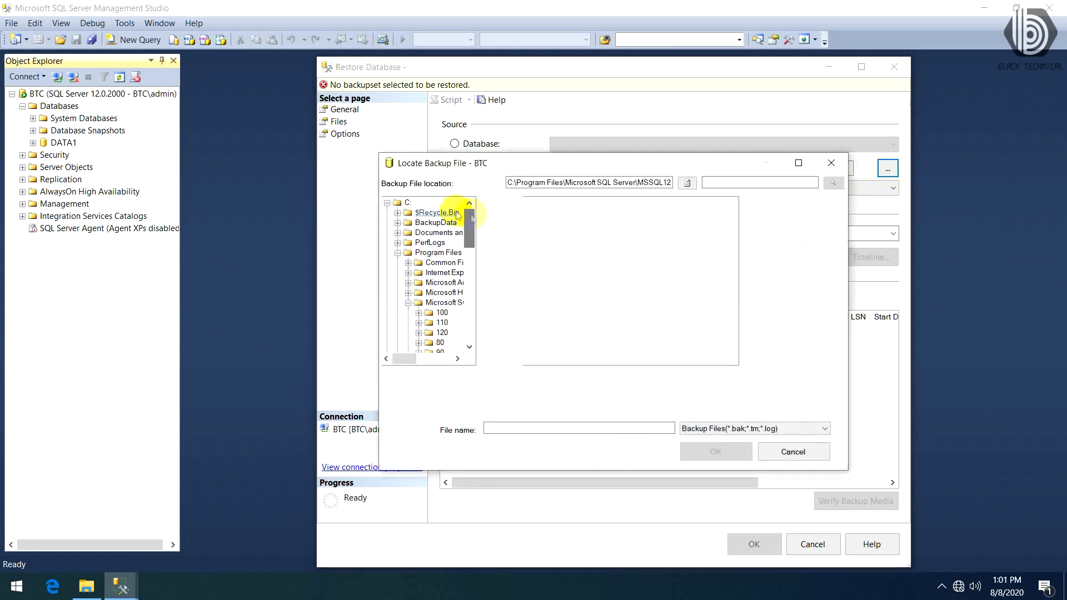
click(430, 223)
click(553, 211)
click(709, 452)
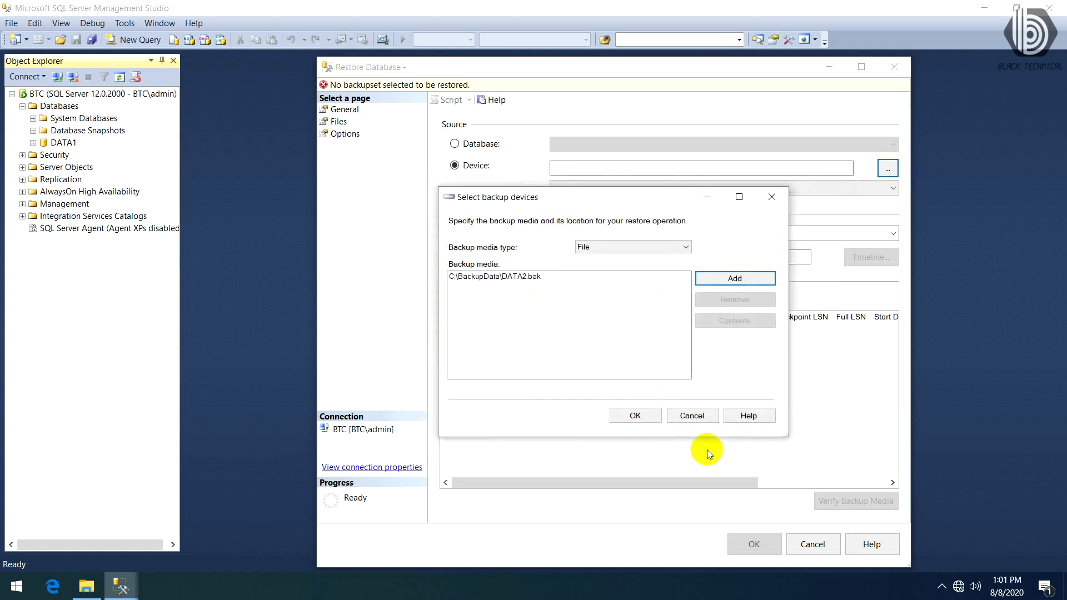
click(635, 416)
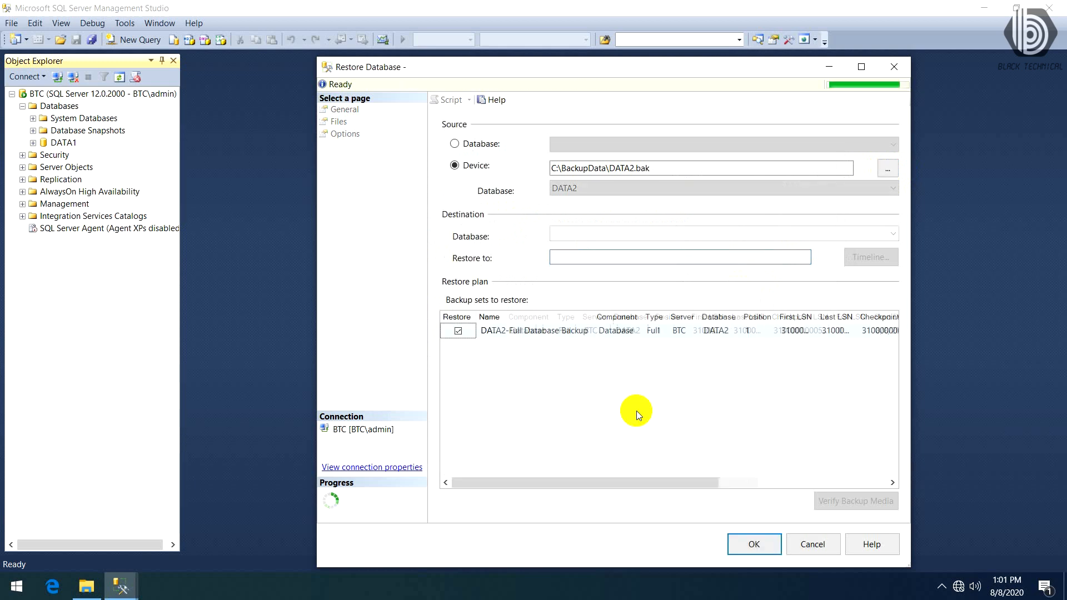
click(754, 543)
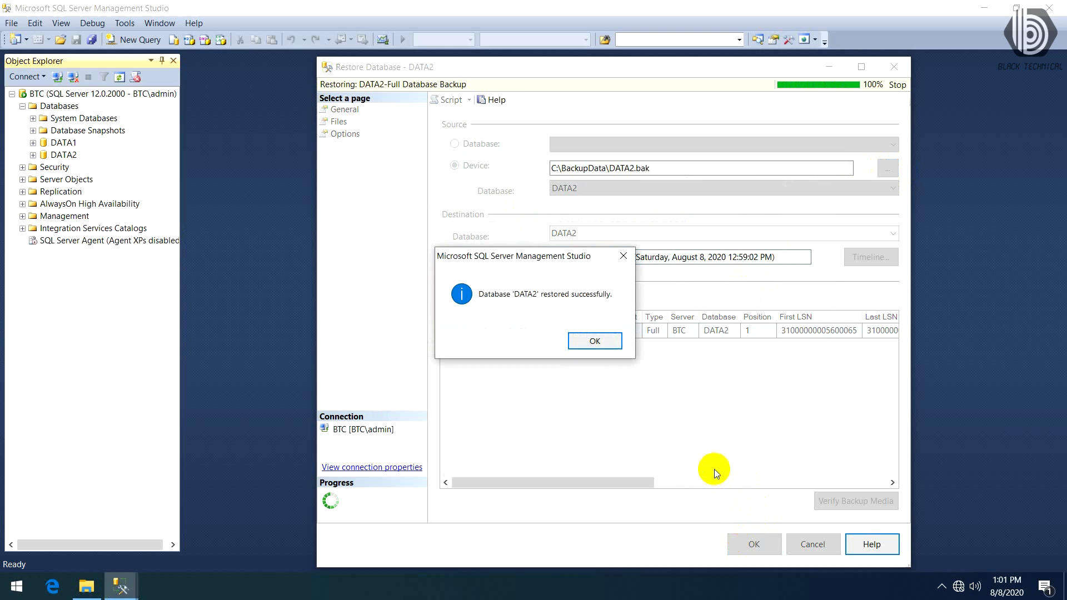
click(584, 340)
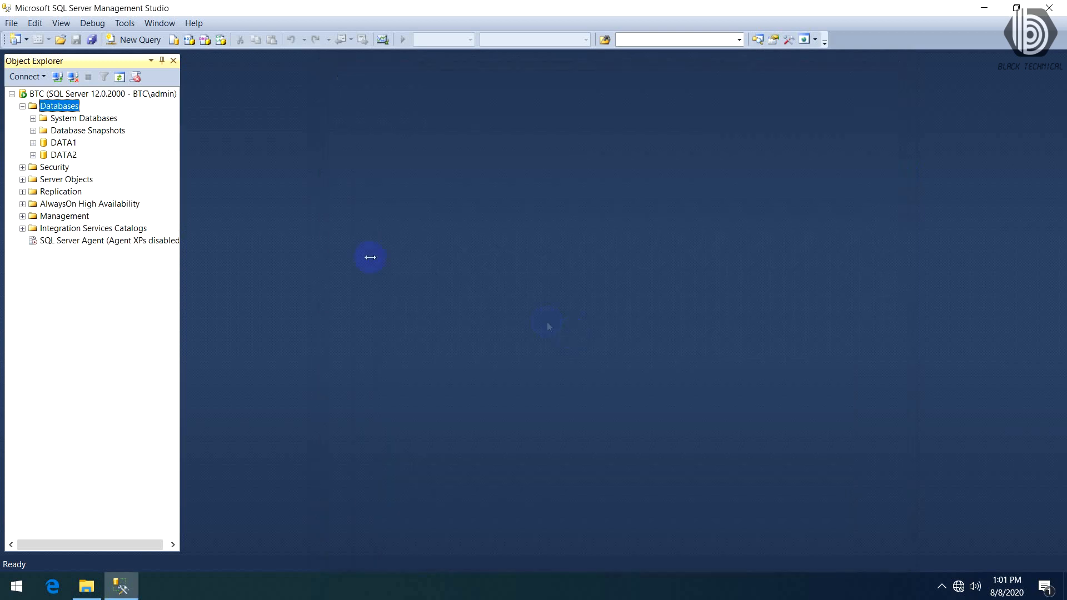
- Start a third database restore on the BTC server with Device as the source and open its backup device selection
right_click(63, 106)
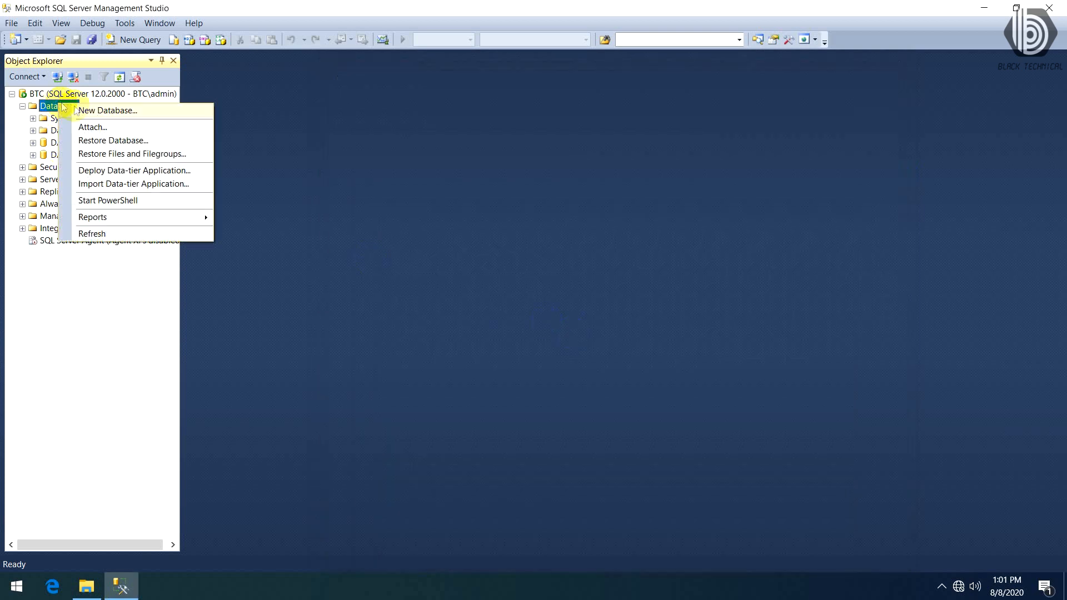
click(115, 141)
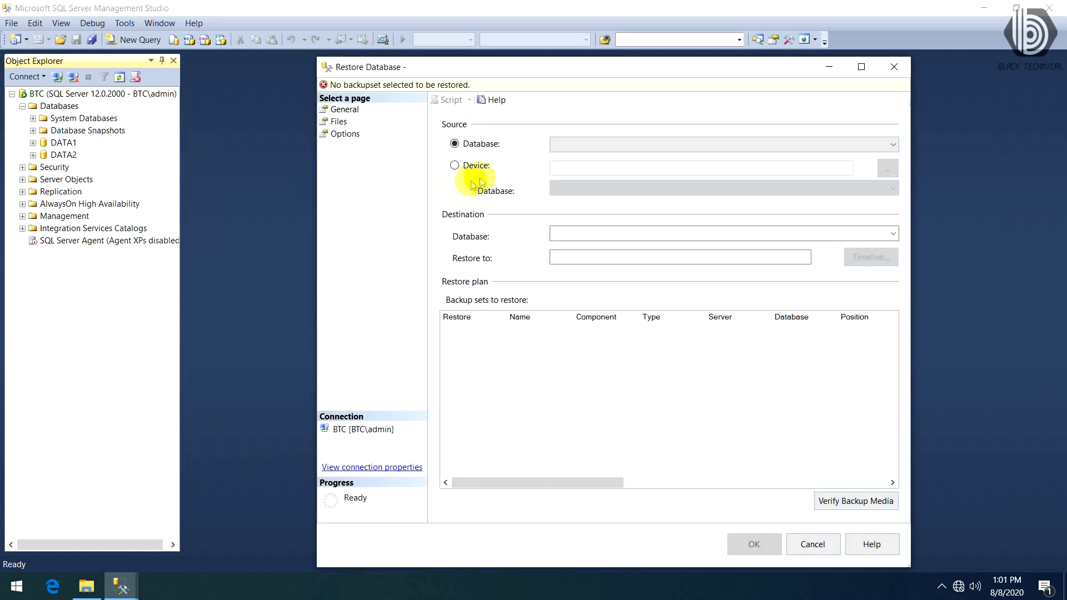
click(457, 165)
click(888, 168)
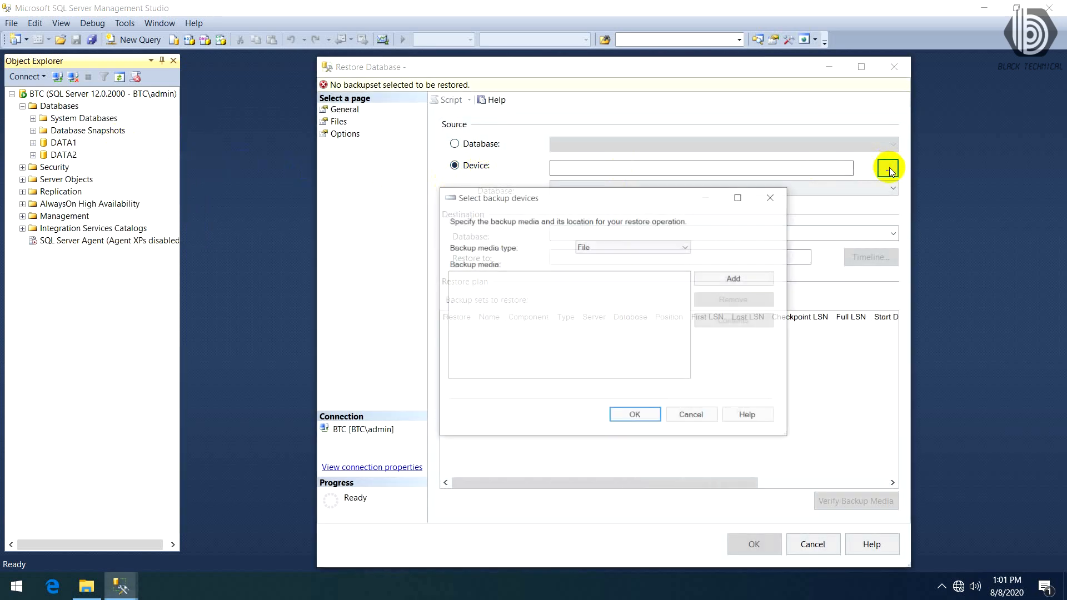
- Add DATA3.bak from the C:\BackupData folder as the backup media and restore the DATA3 database
click(741, 278)
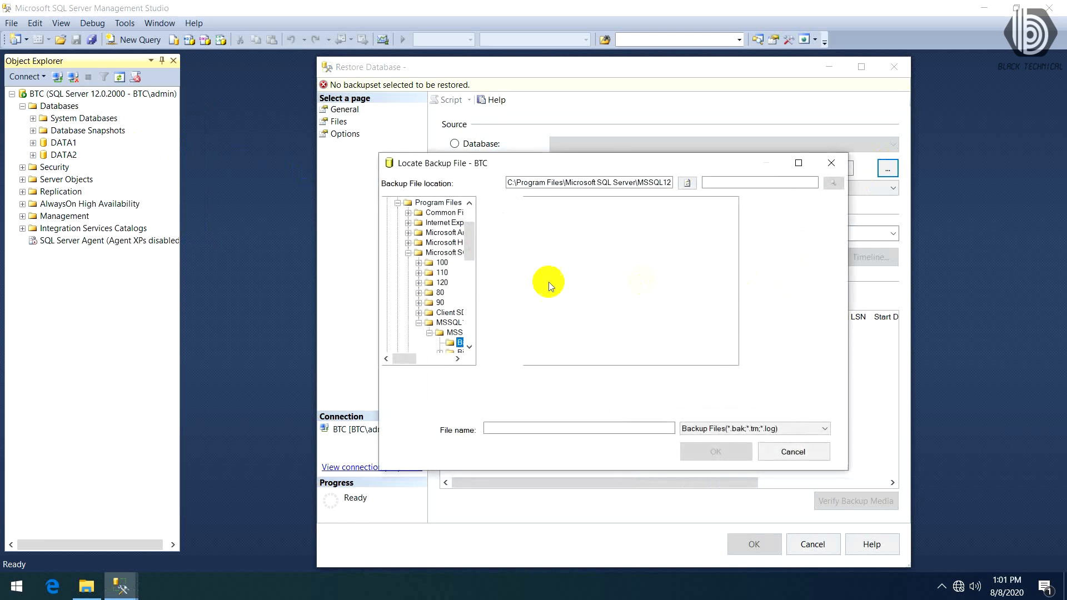
scroll(434, 239, up, 2)
click(436, 222)
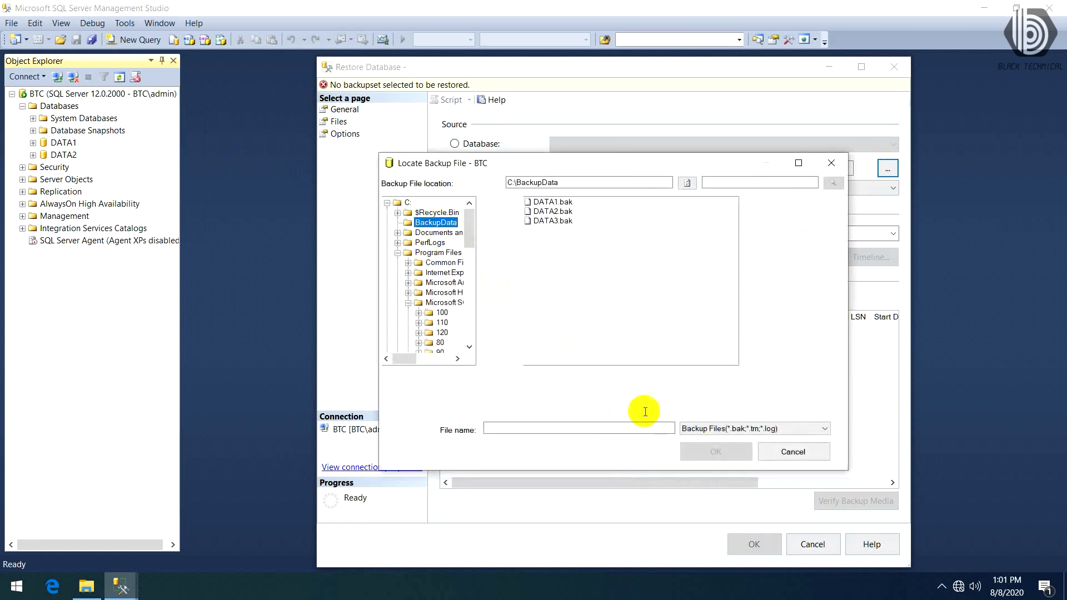
click(553, 220)
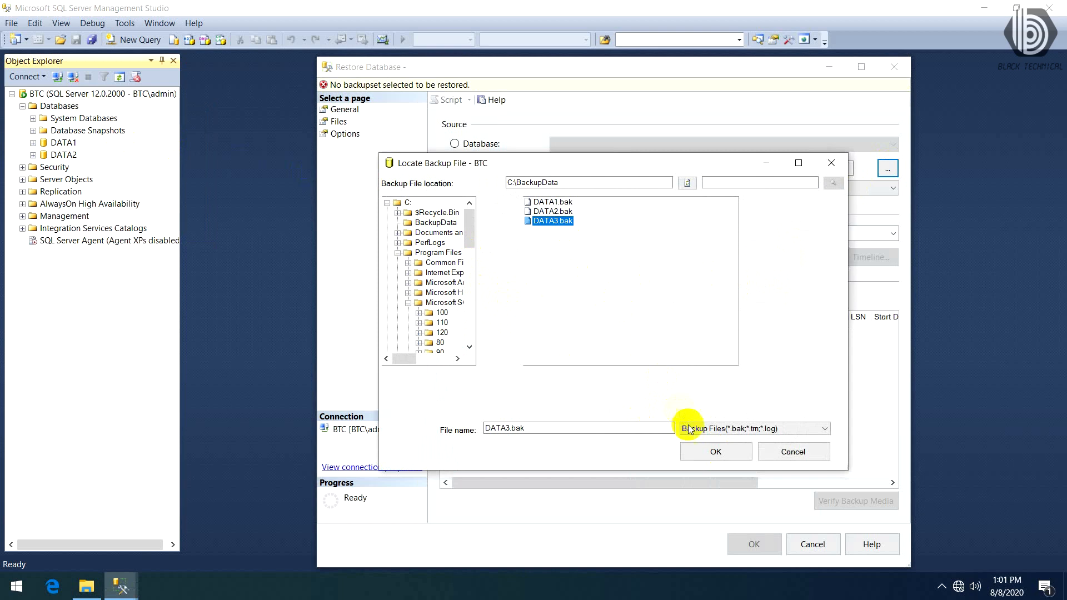
click(702, 455)
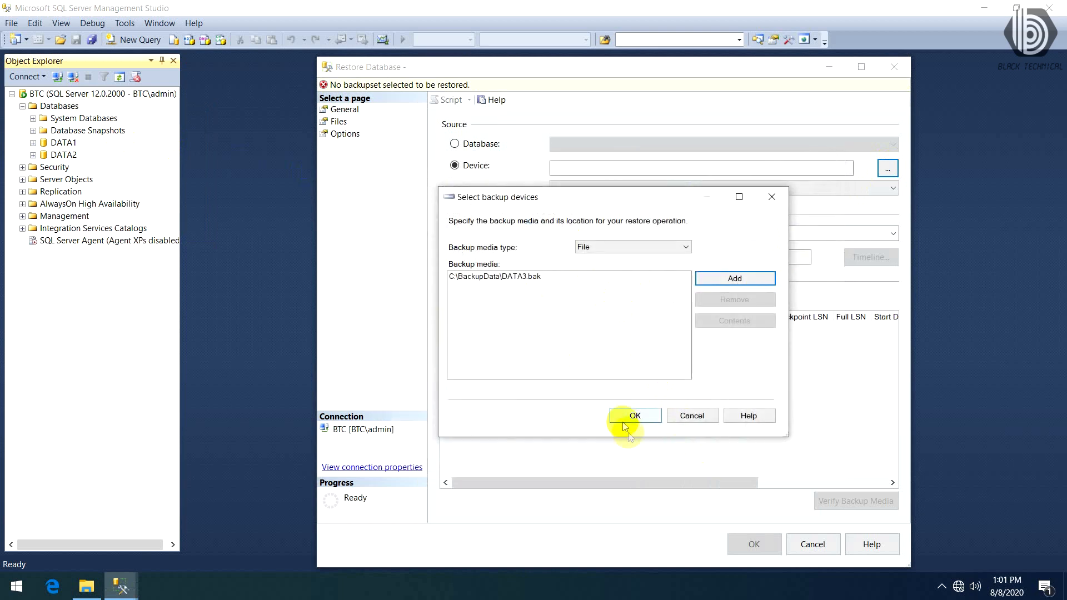
click(625, 416)
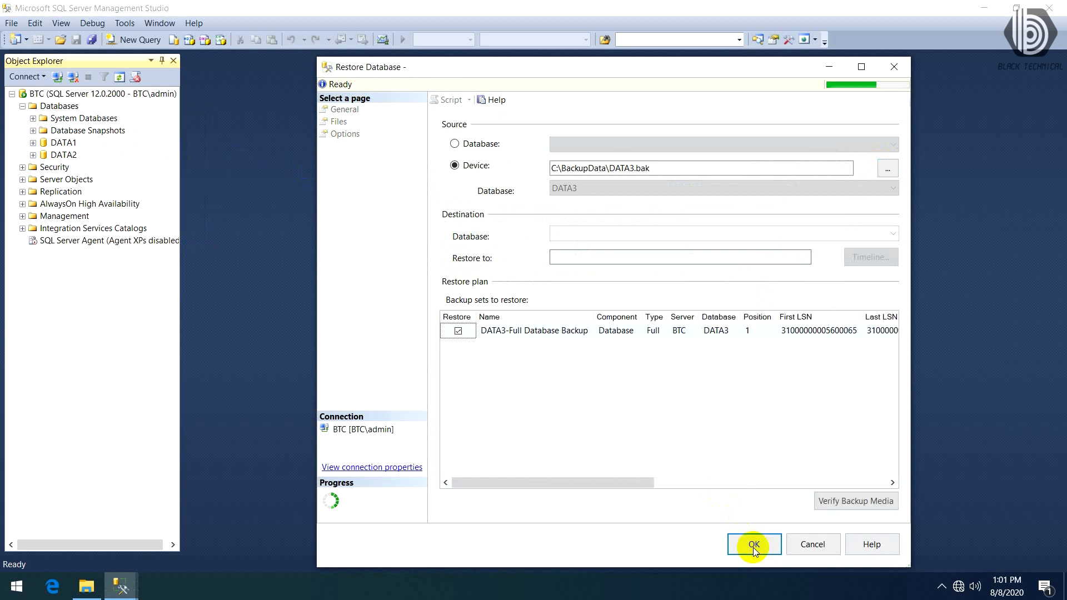
click(753, 548)
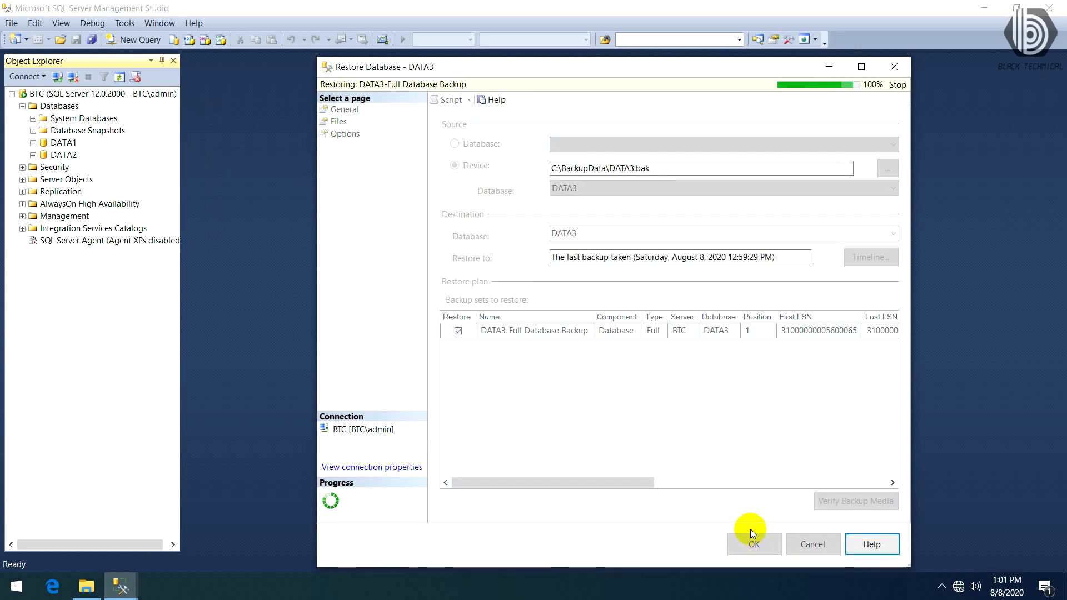
click(597, 341)
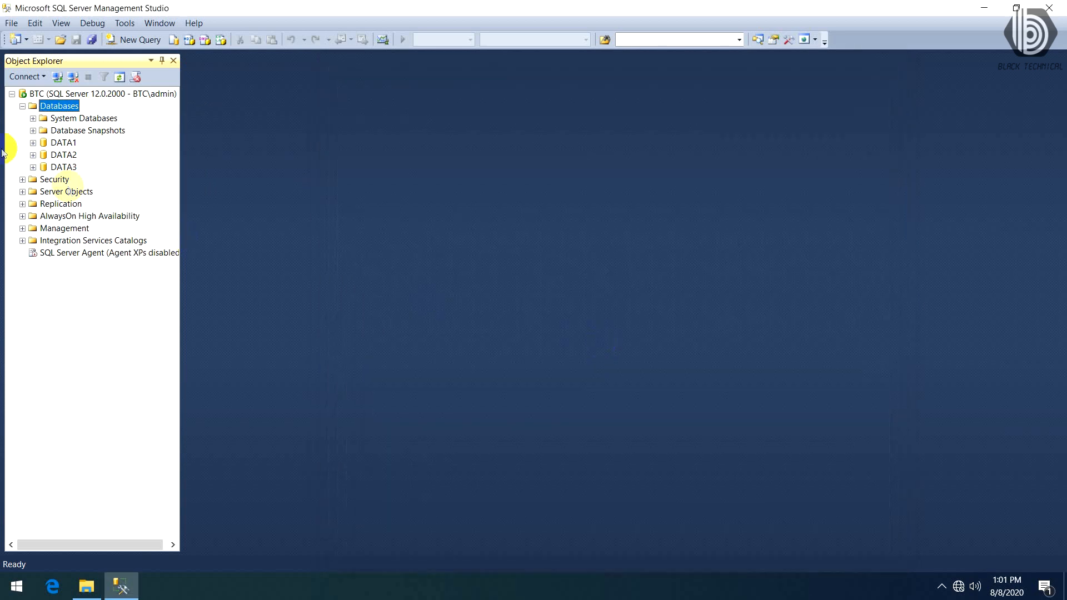
- Check the restored databases DATA1 to DATA3 in the server's database list and minimize the application window
click(63, 143)
click(64, 167)
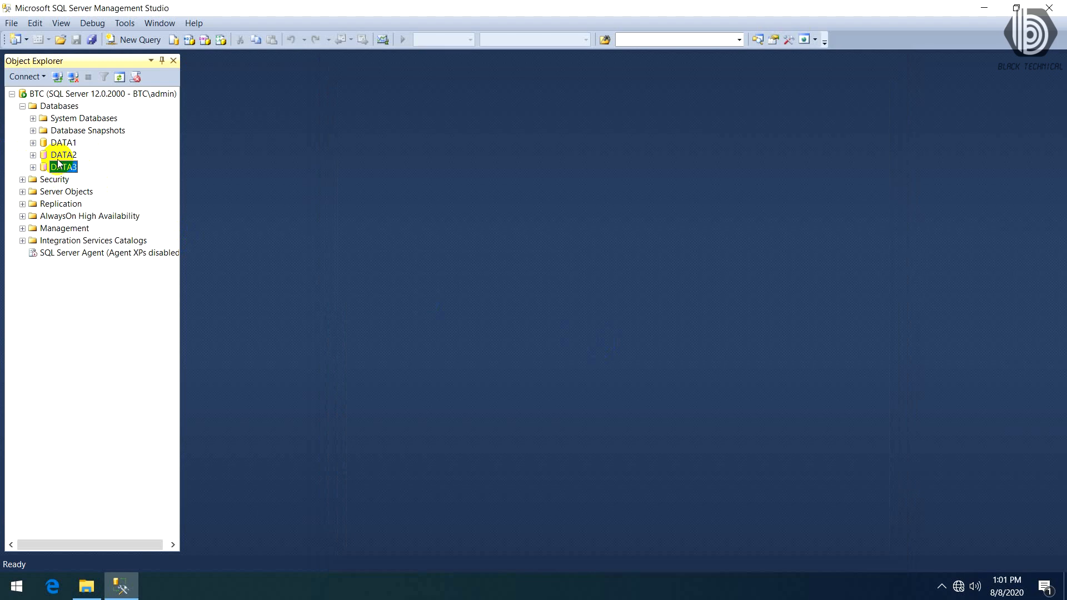
click(983, 11)
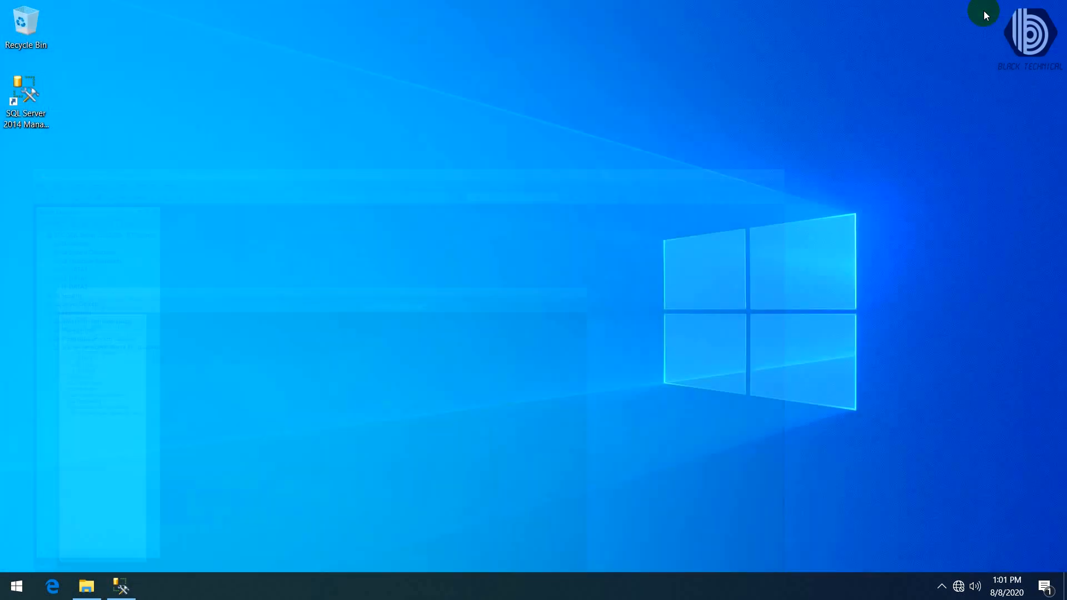